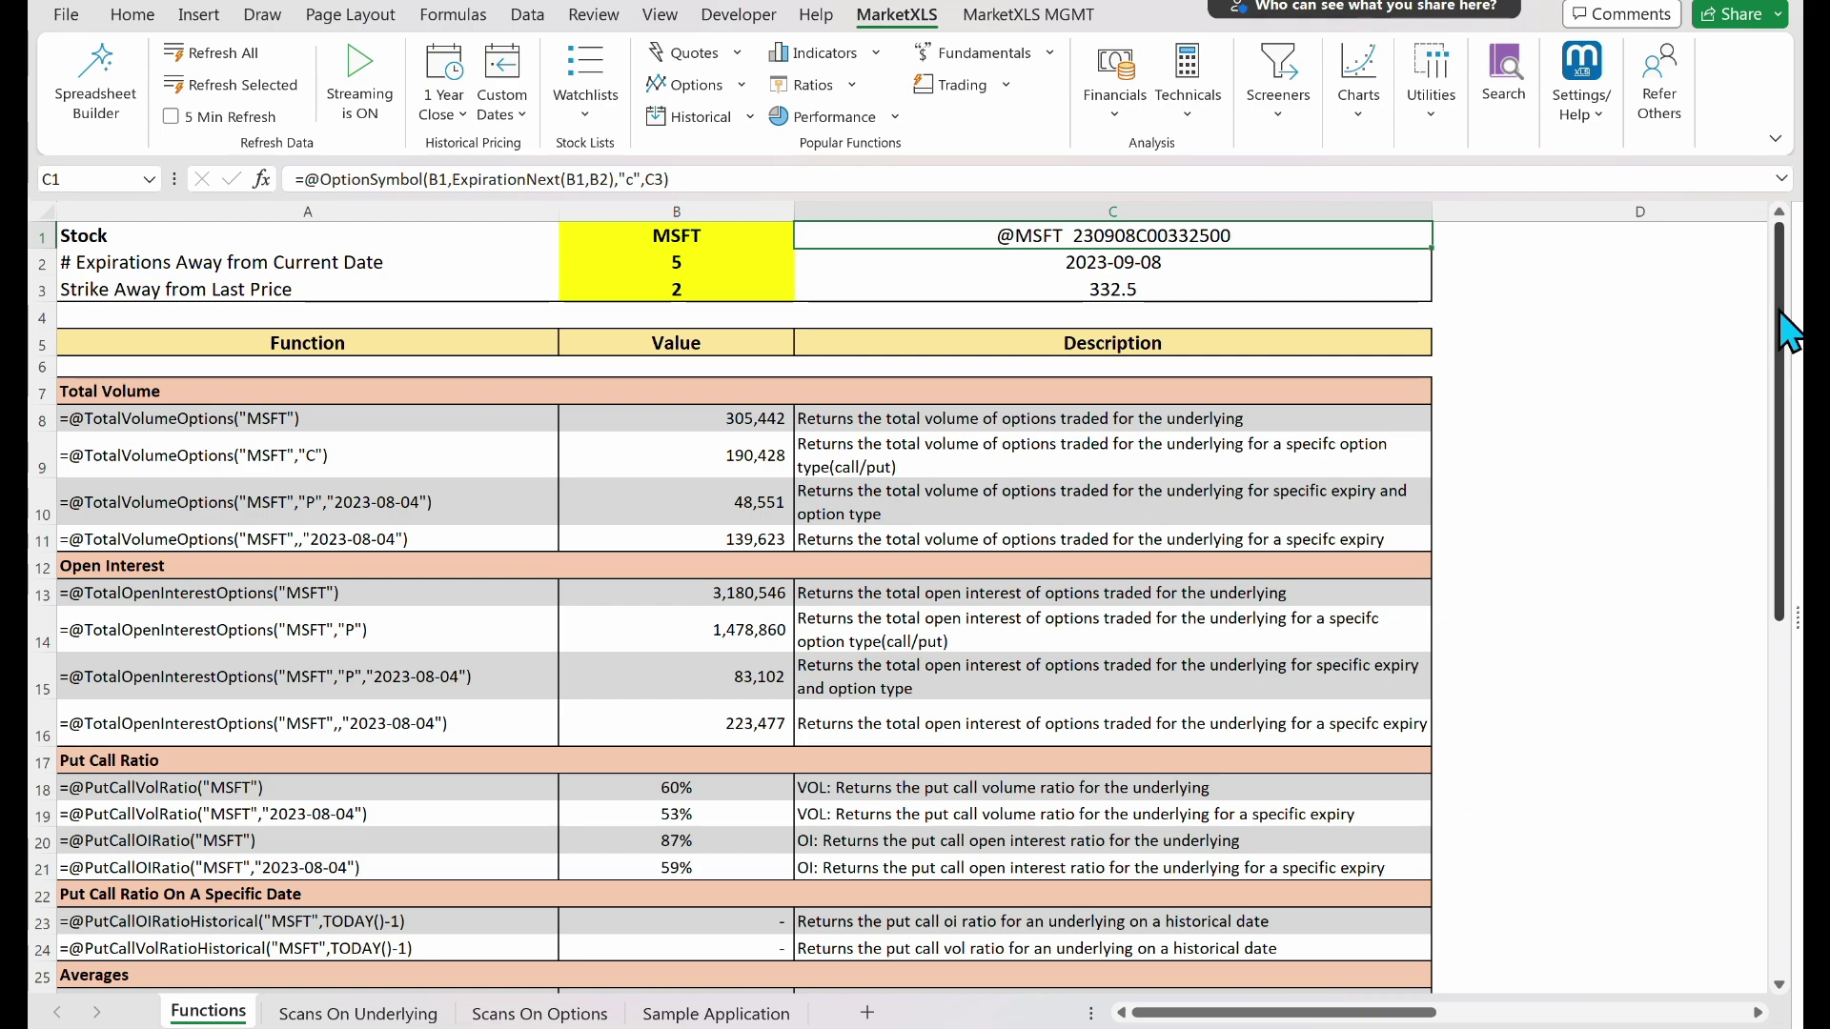
Step: Show the Scans On Underlying sheet with its unusual option OI, volume and Vol/OI scans
left_click_drag(1780, 313, 1730, 291)
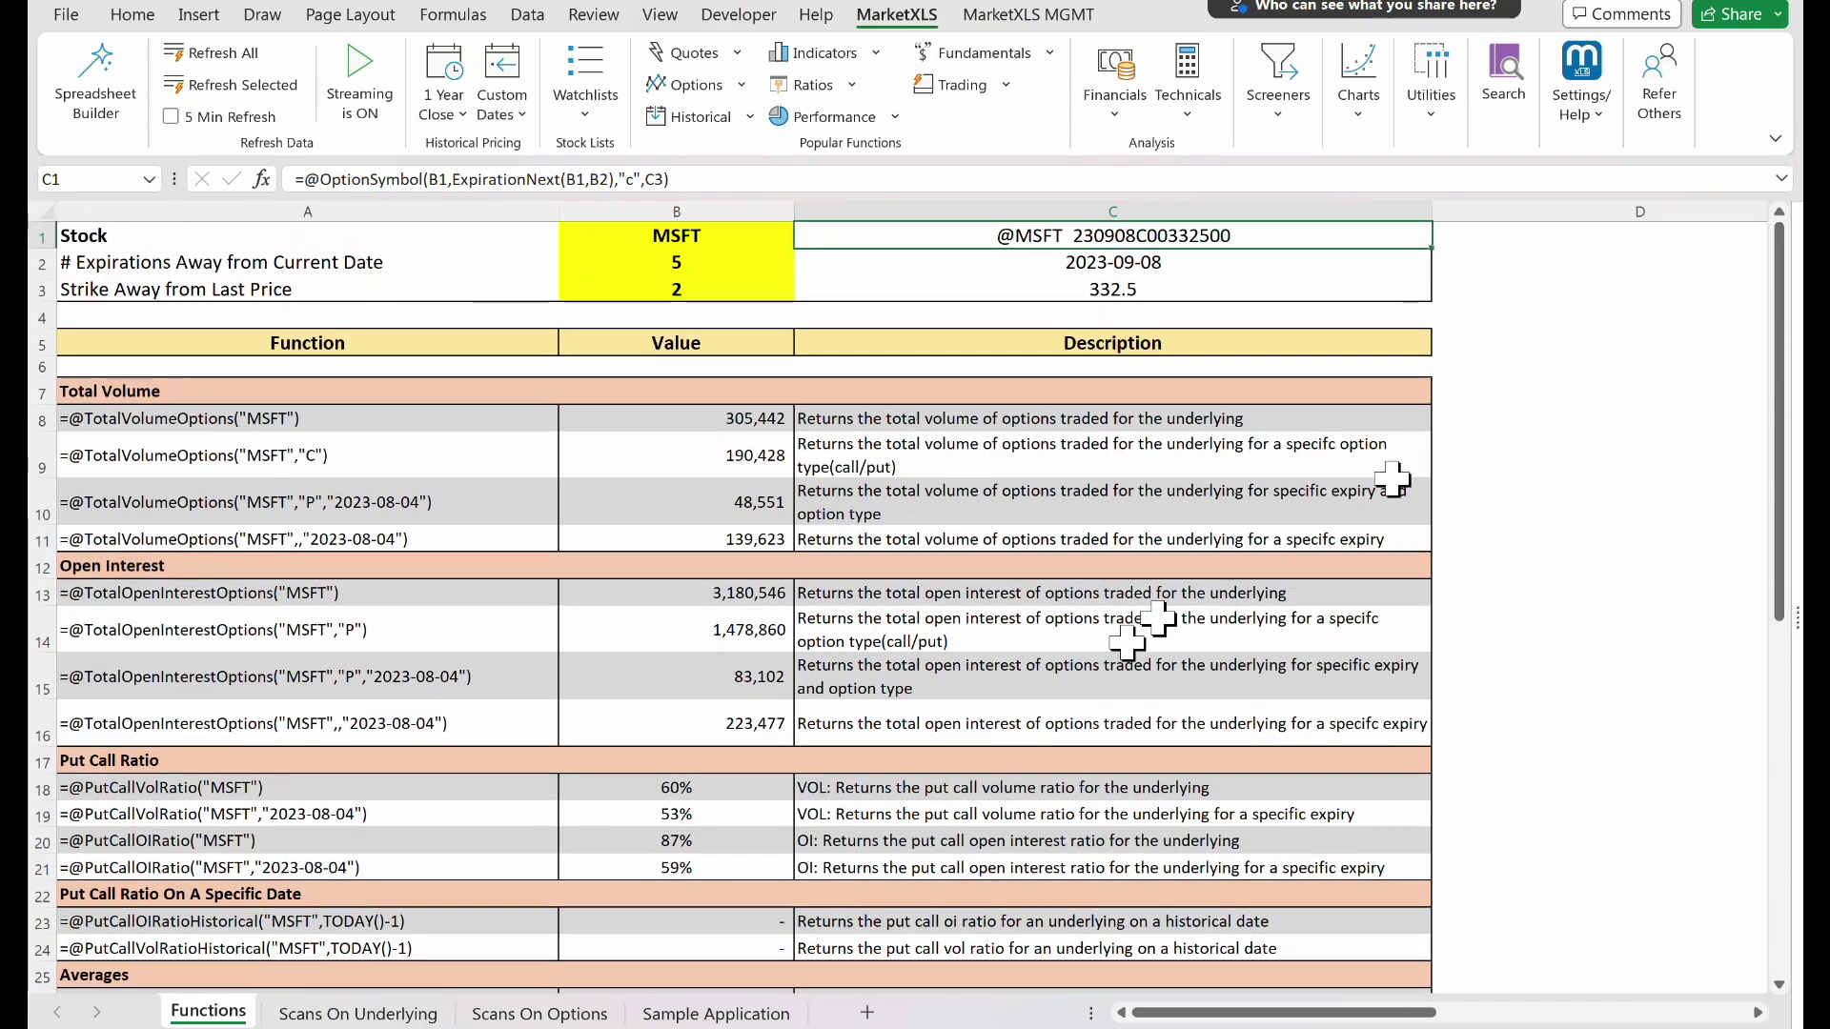
left_click(405, 1018)
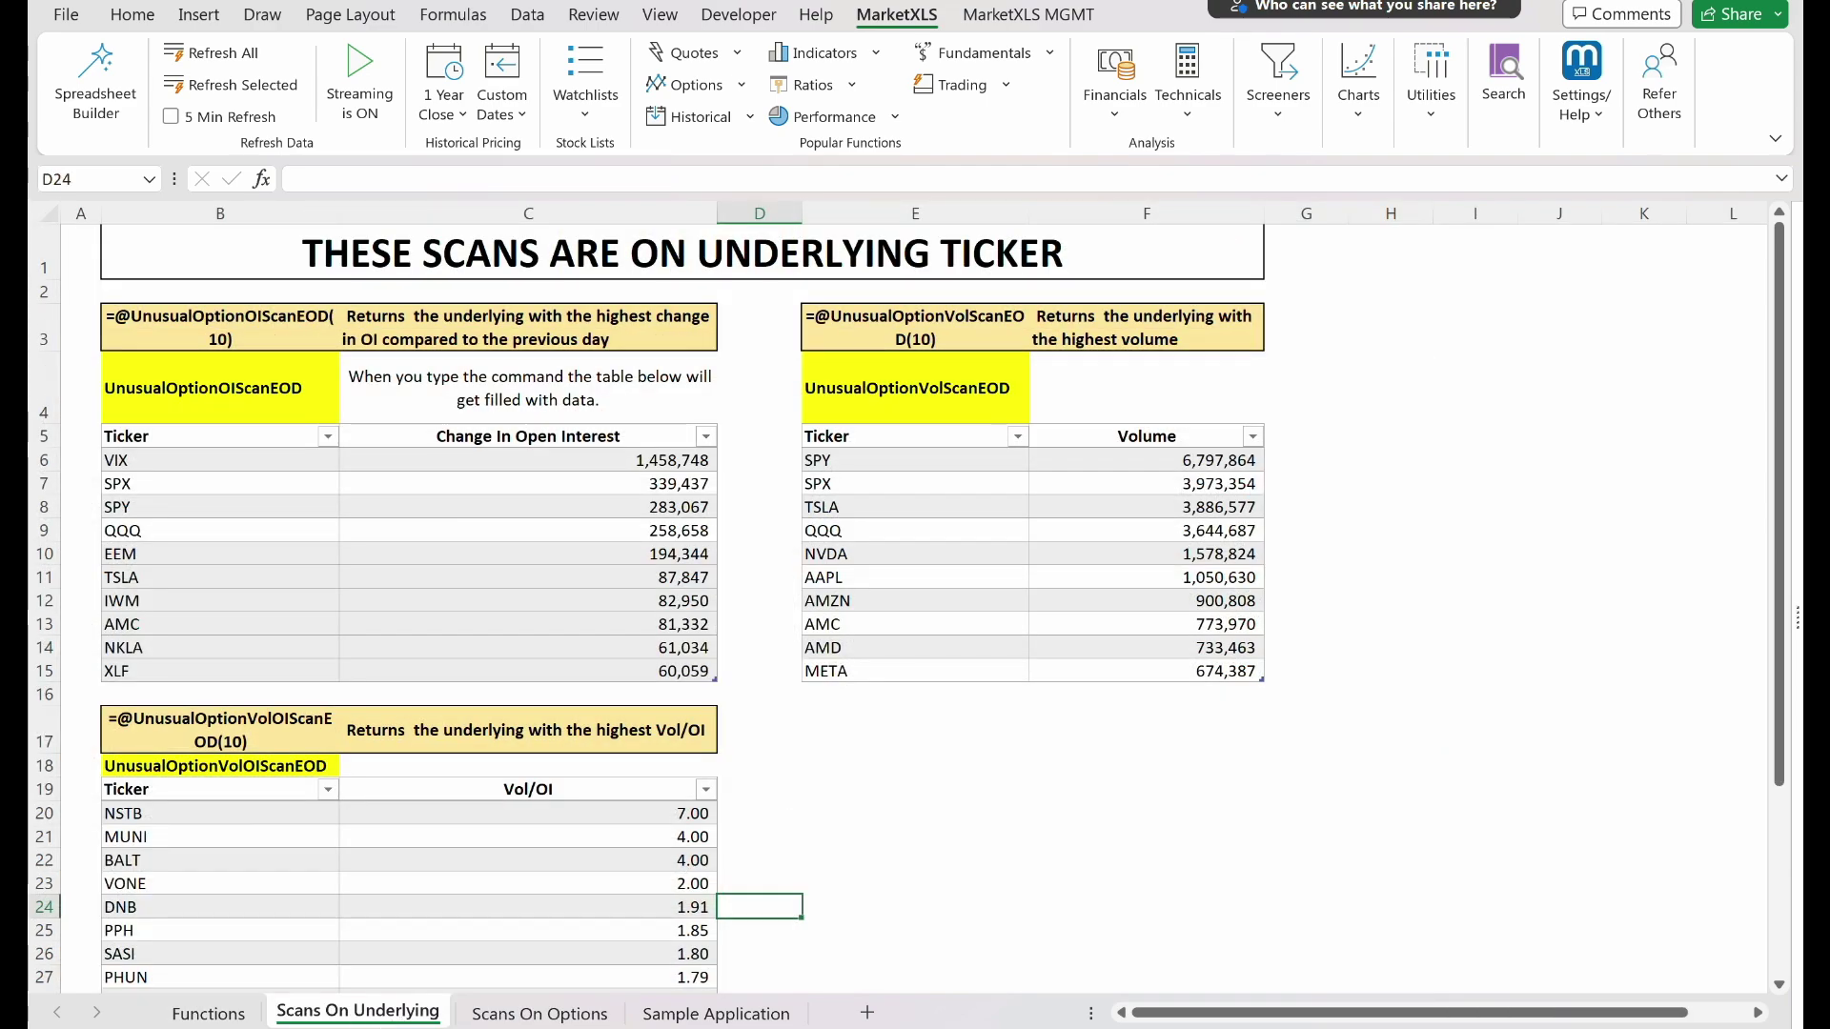
Step: Return to the Functions sheet and select the Total Volume and Open Interest section headings
left_click(209, 1016)
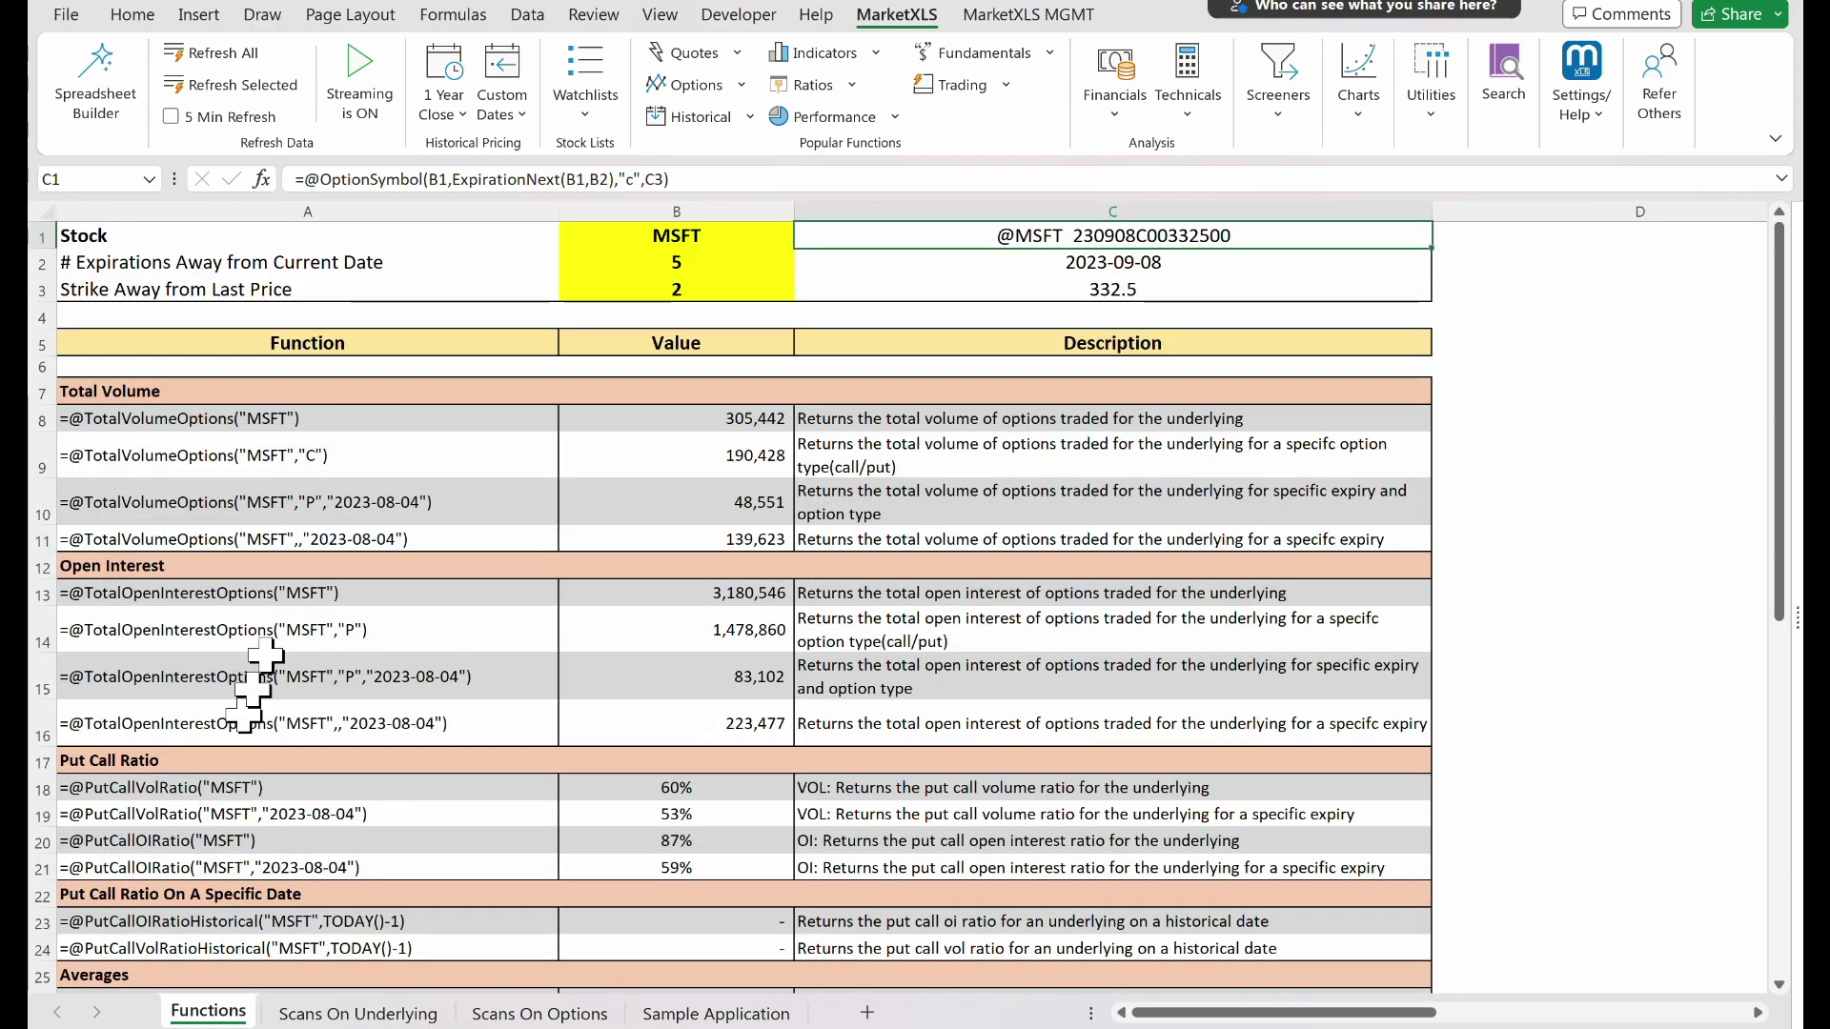
left_click(217, 391)
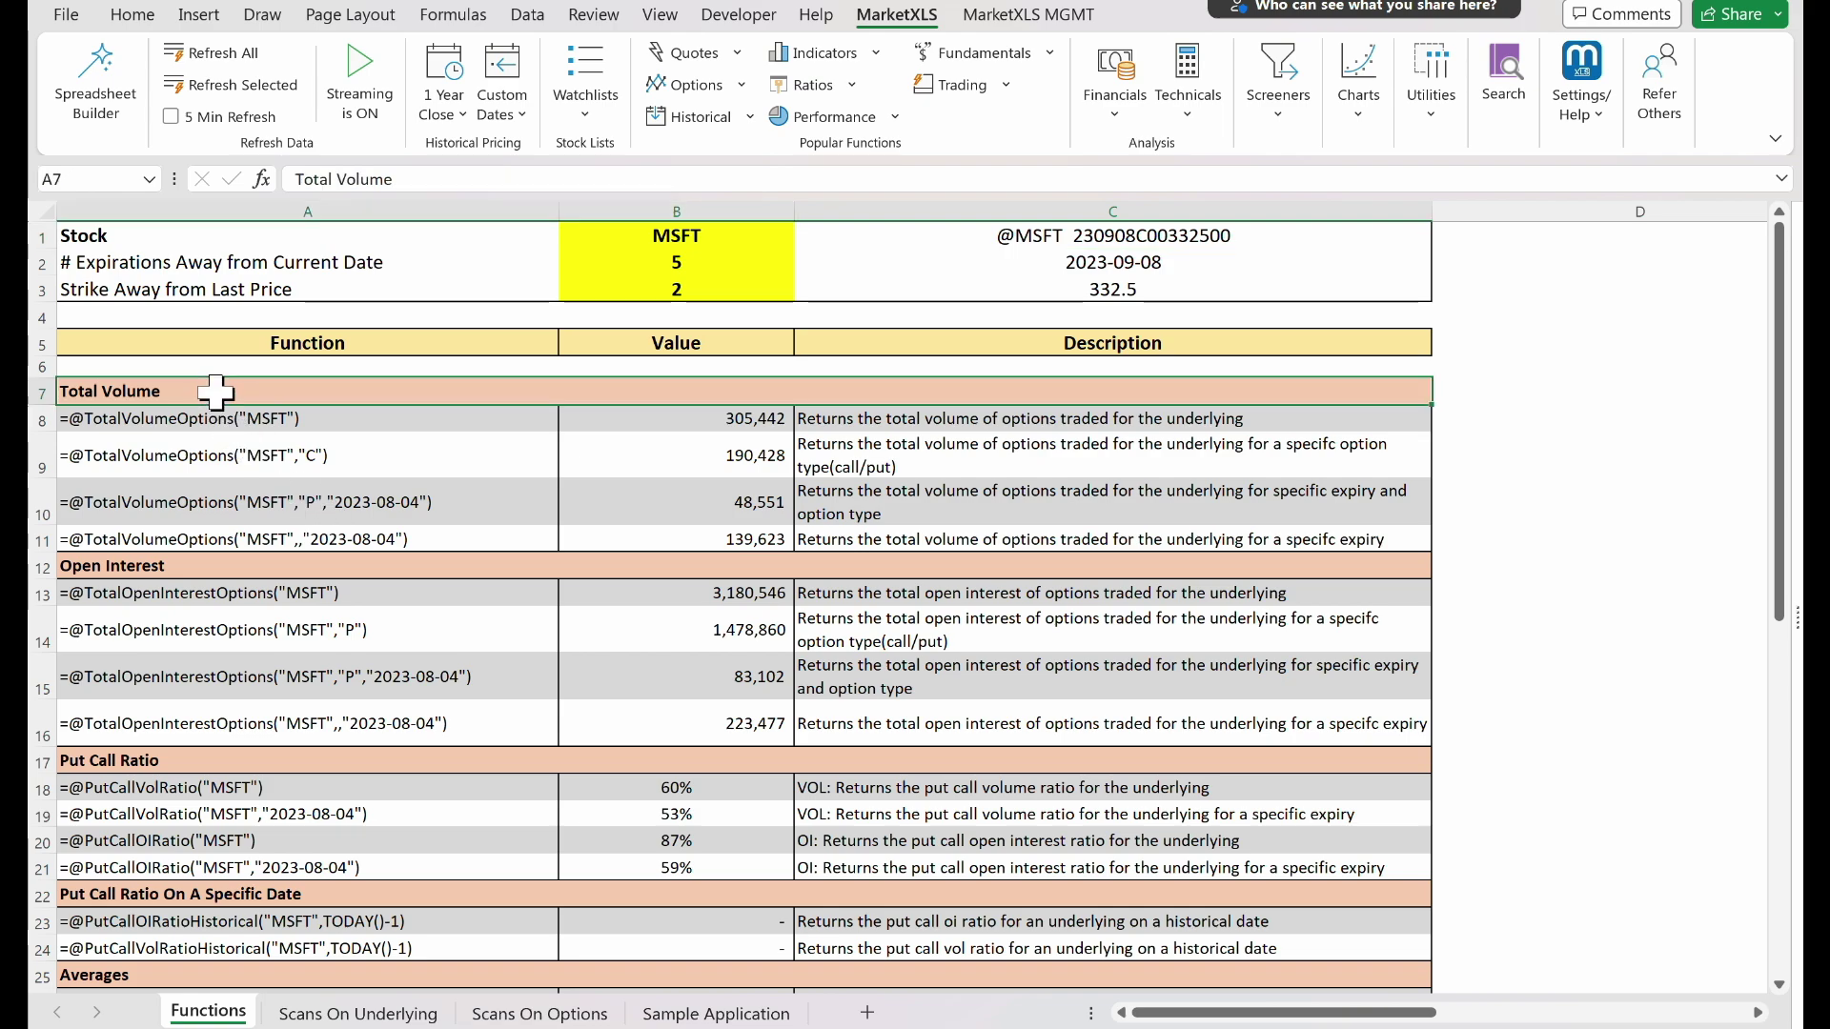
left_click(219, 570)
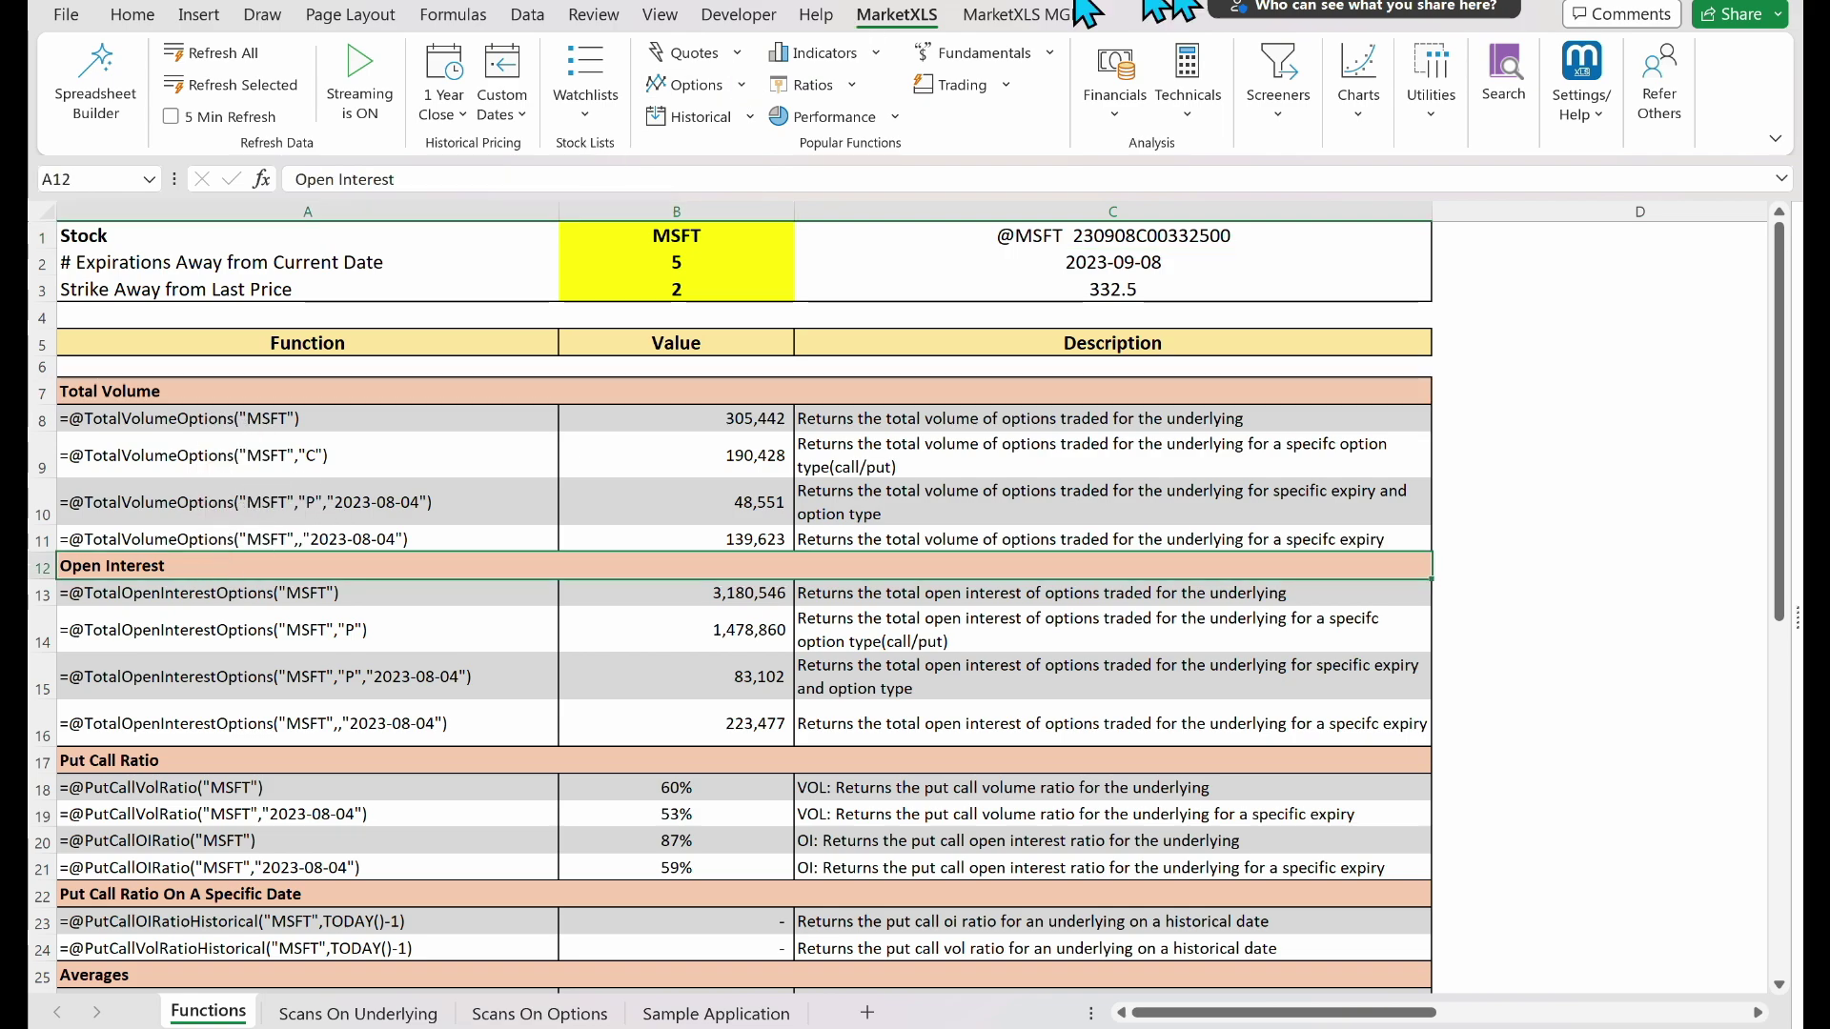
mouse_move(1358, 5)
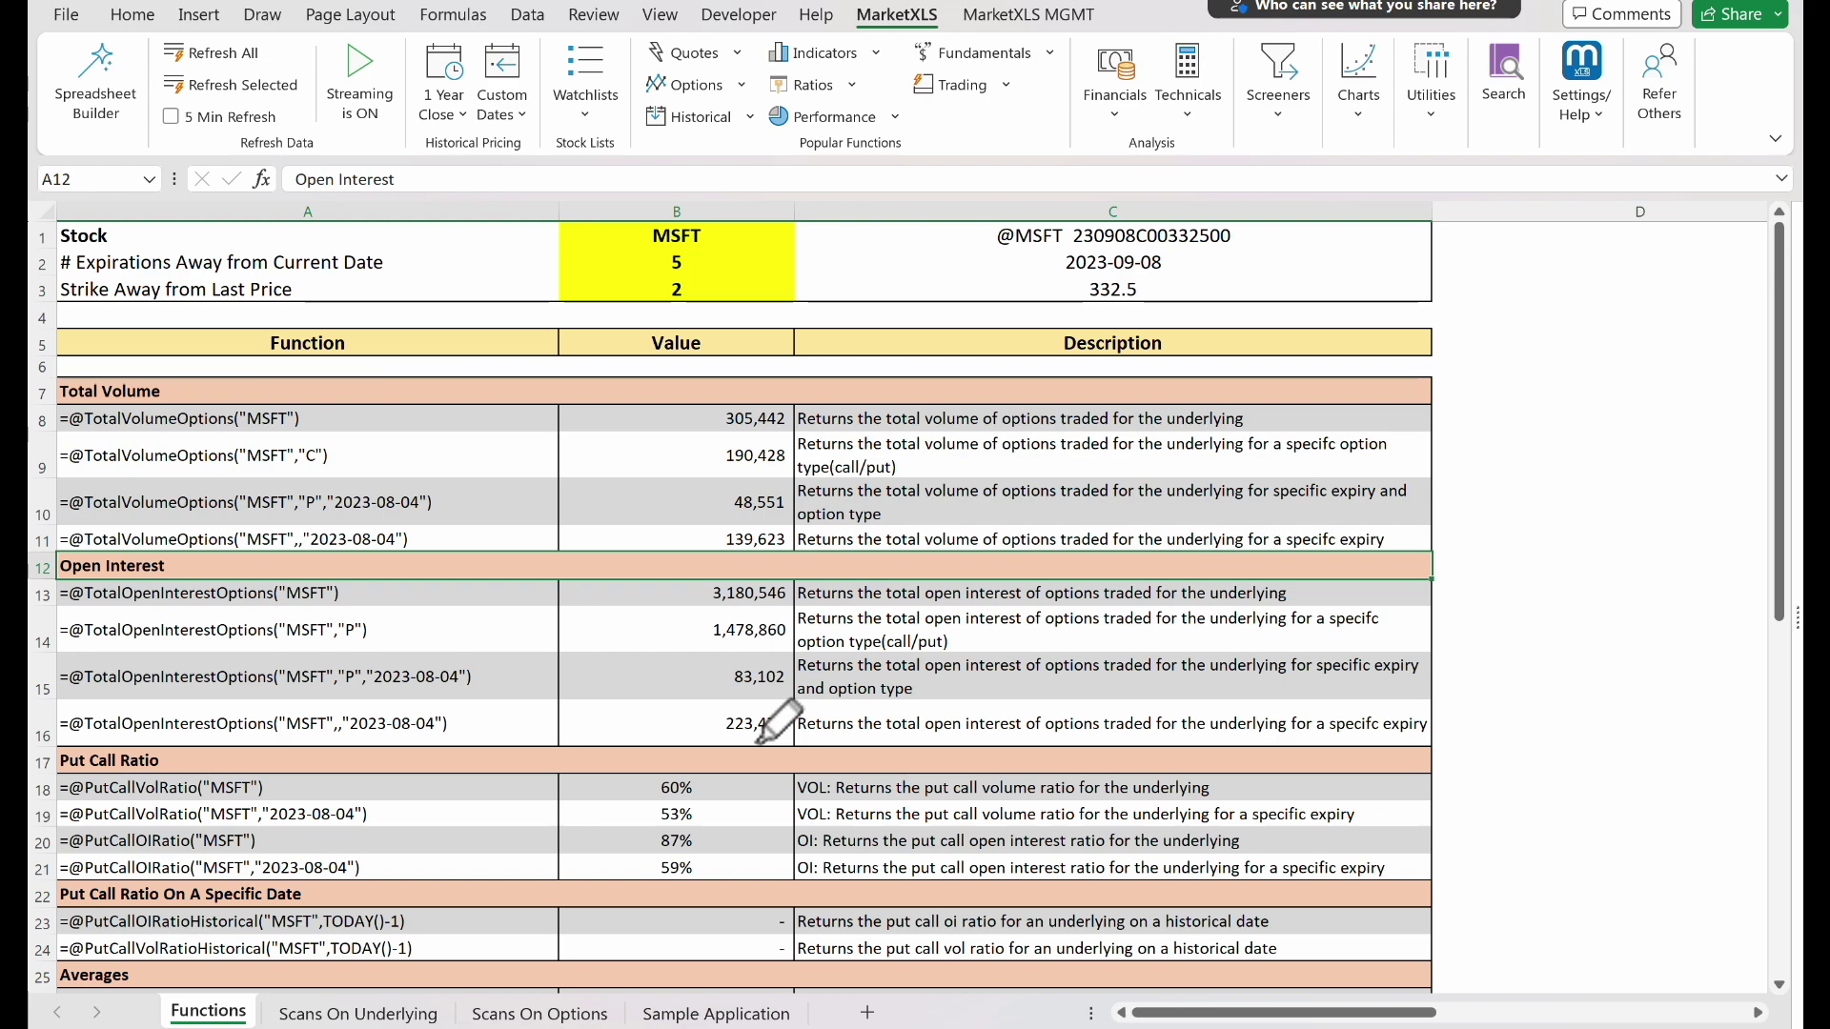
scroll(314, 491, "down", 3)
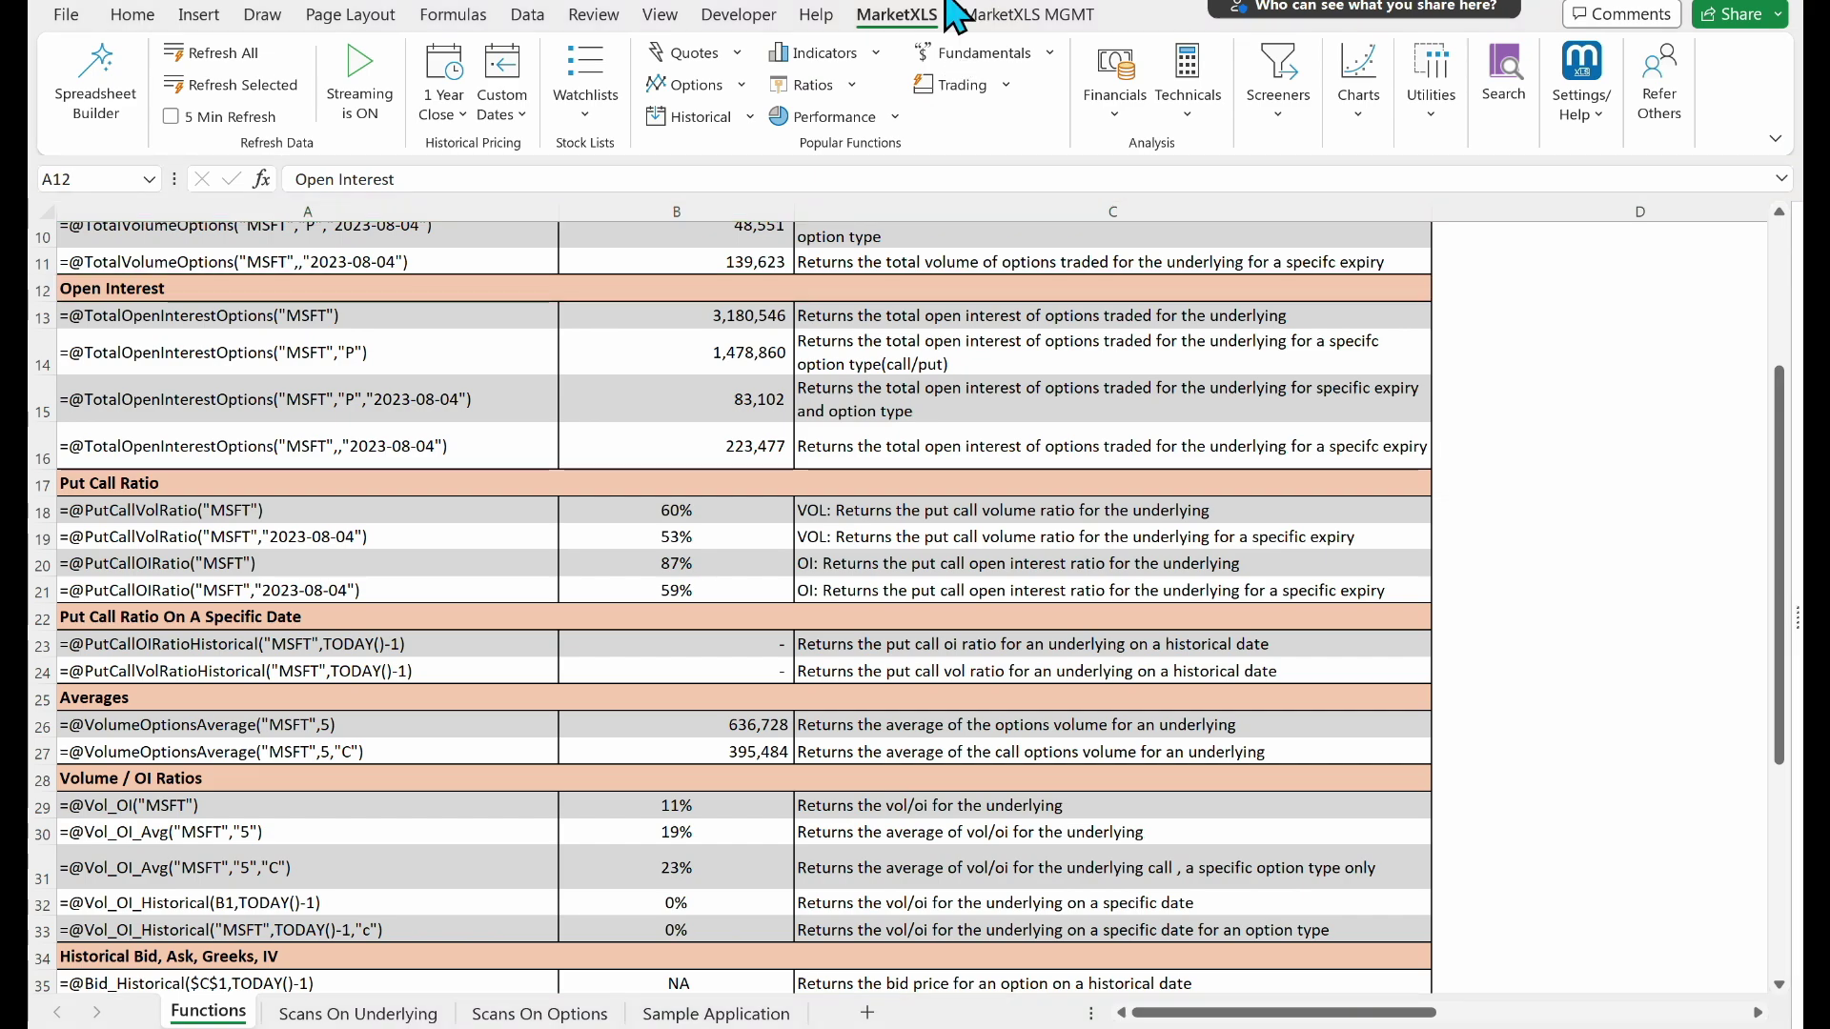
left_click(367, 1017)
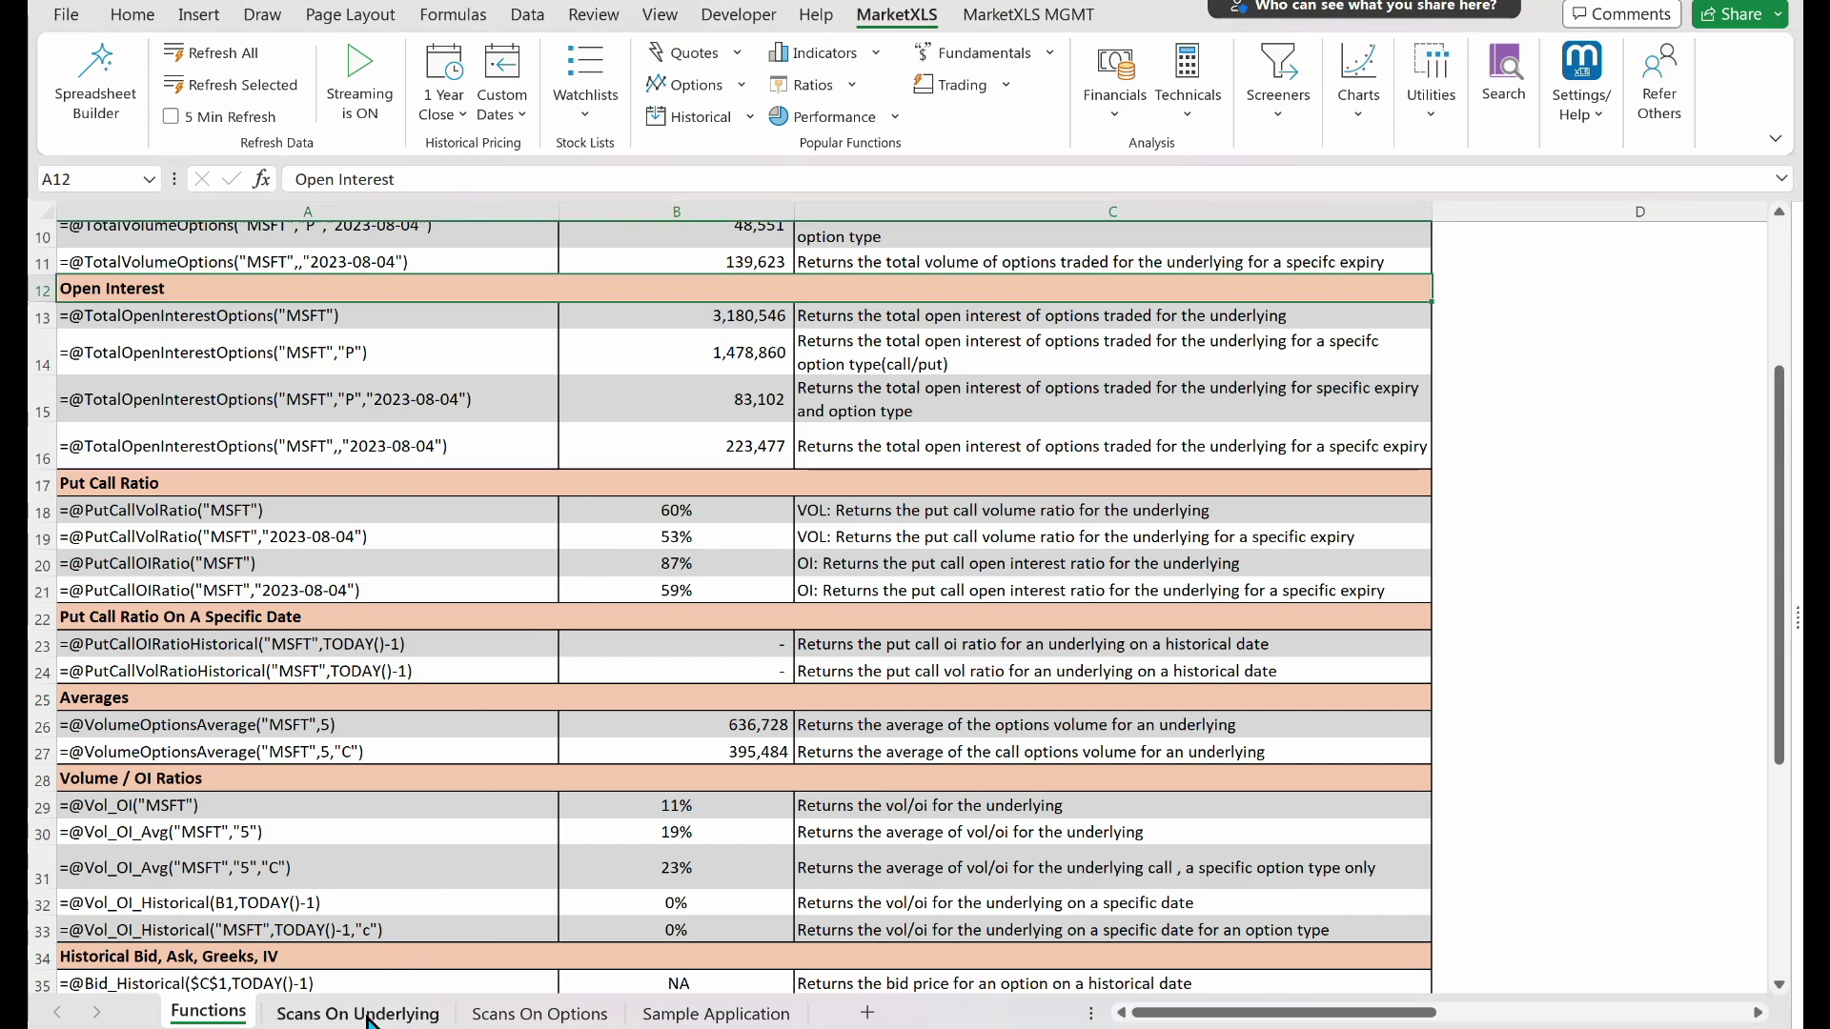
Step: On the Scans On Underlying sheet, select cells E19 and F3, then pick the presenter pen
left_click(367, 1018)
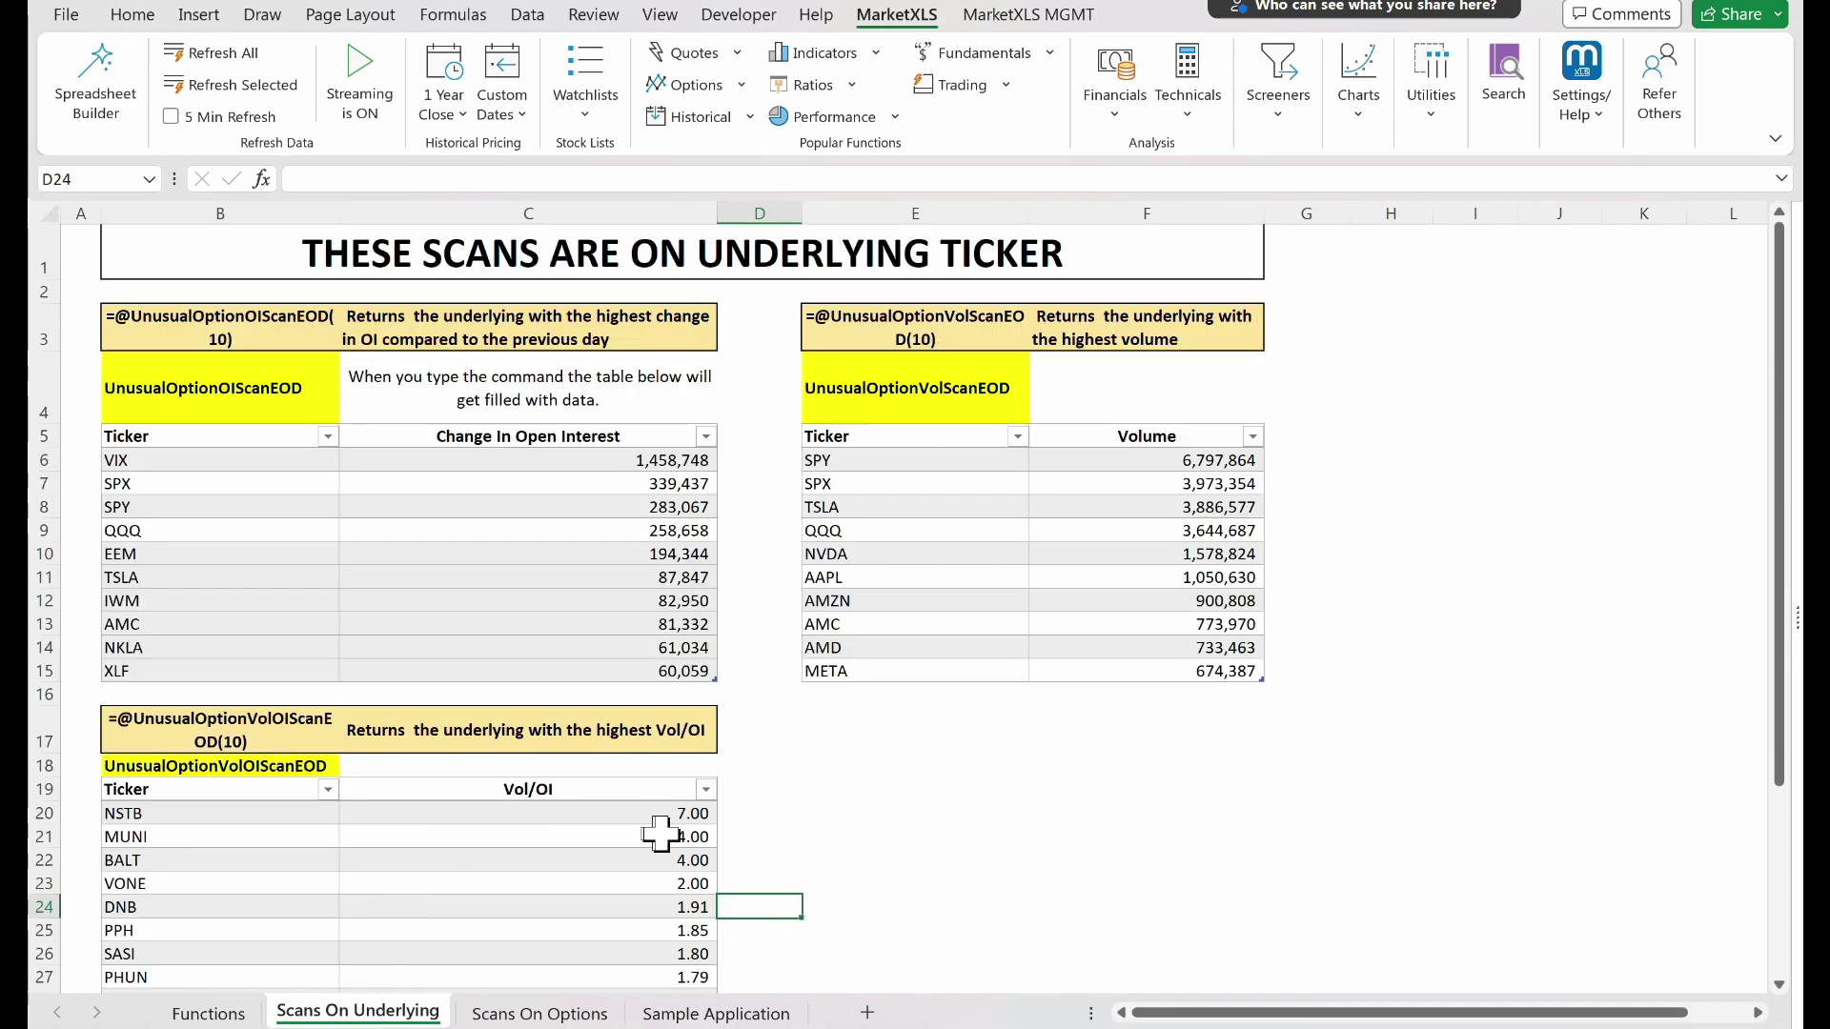
left_click(855, 783)
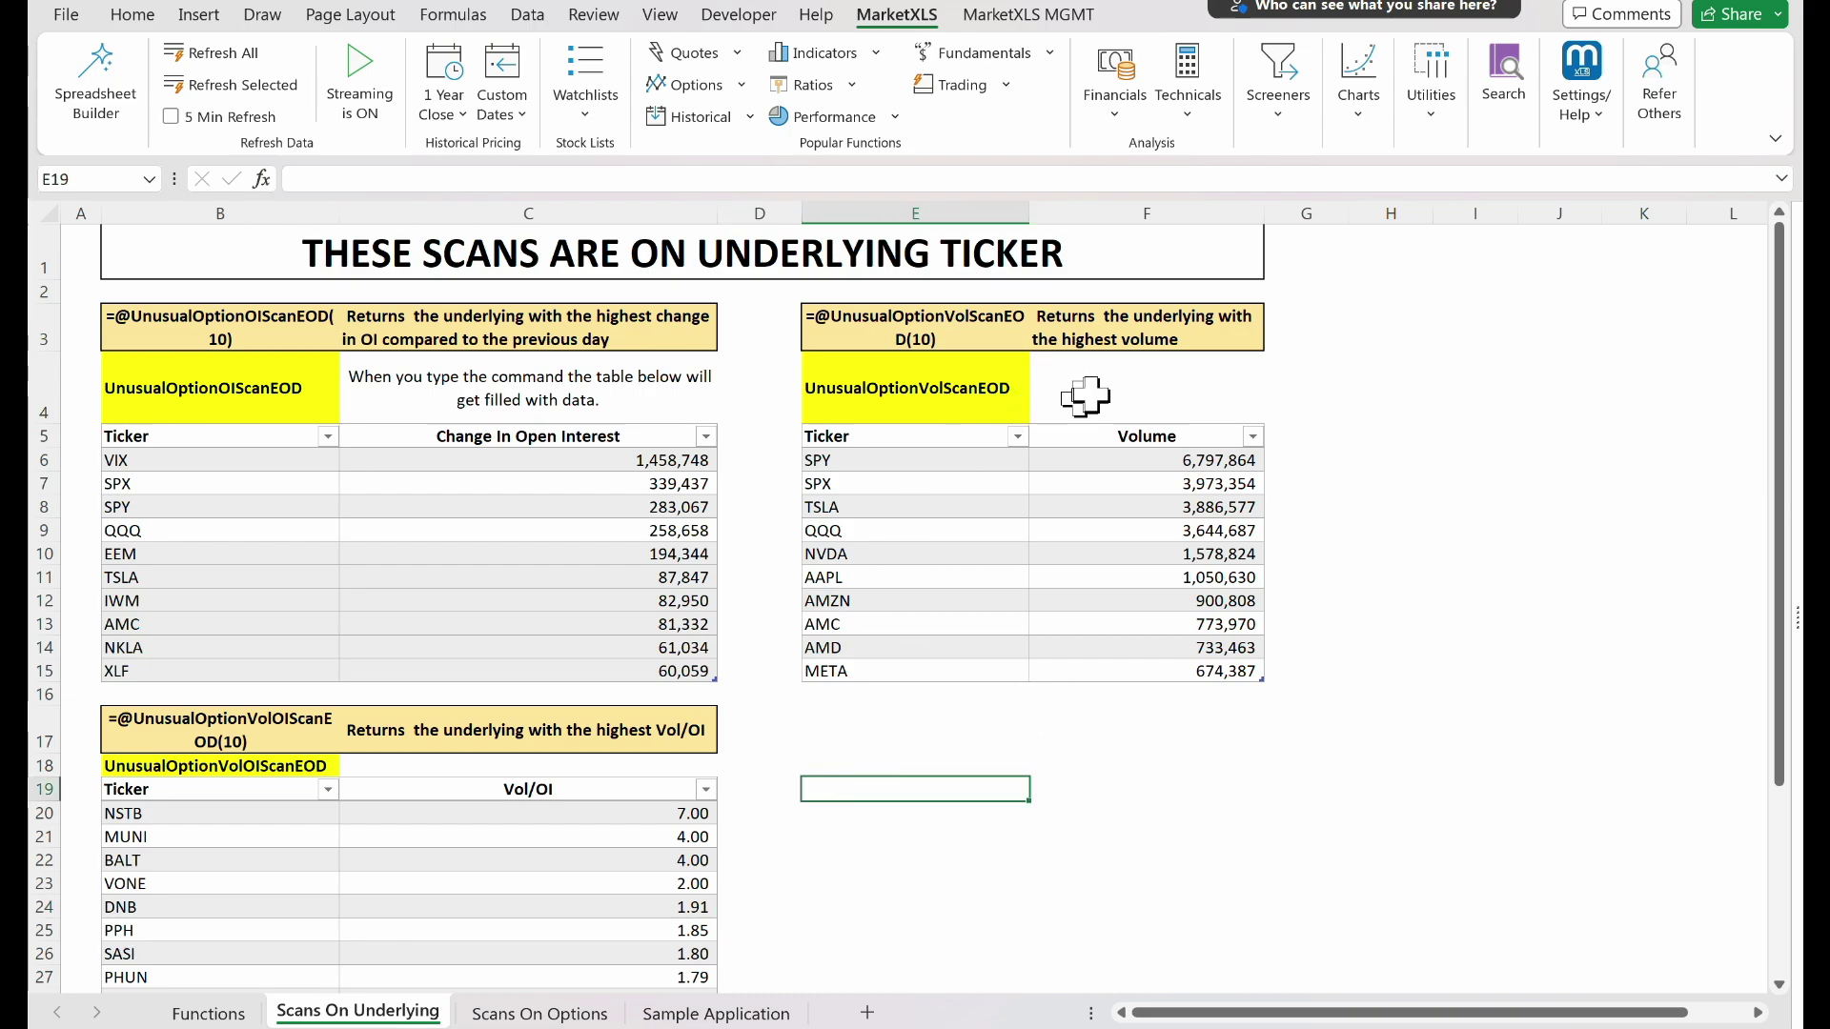
left_click(1108, 345)
mouse_move(1334, 19)
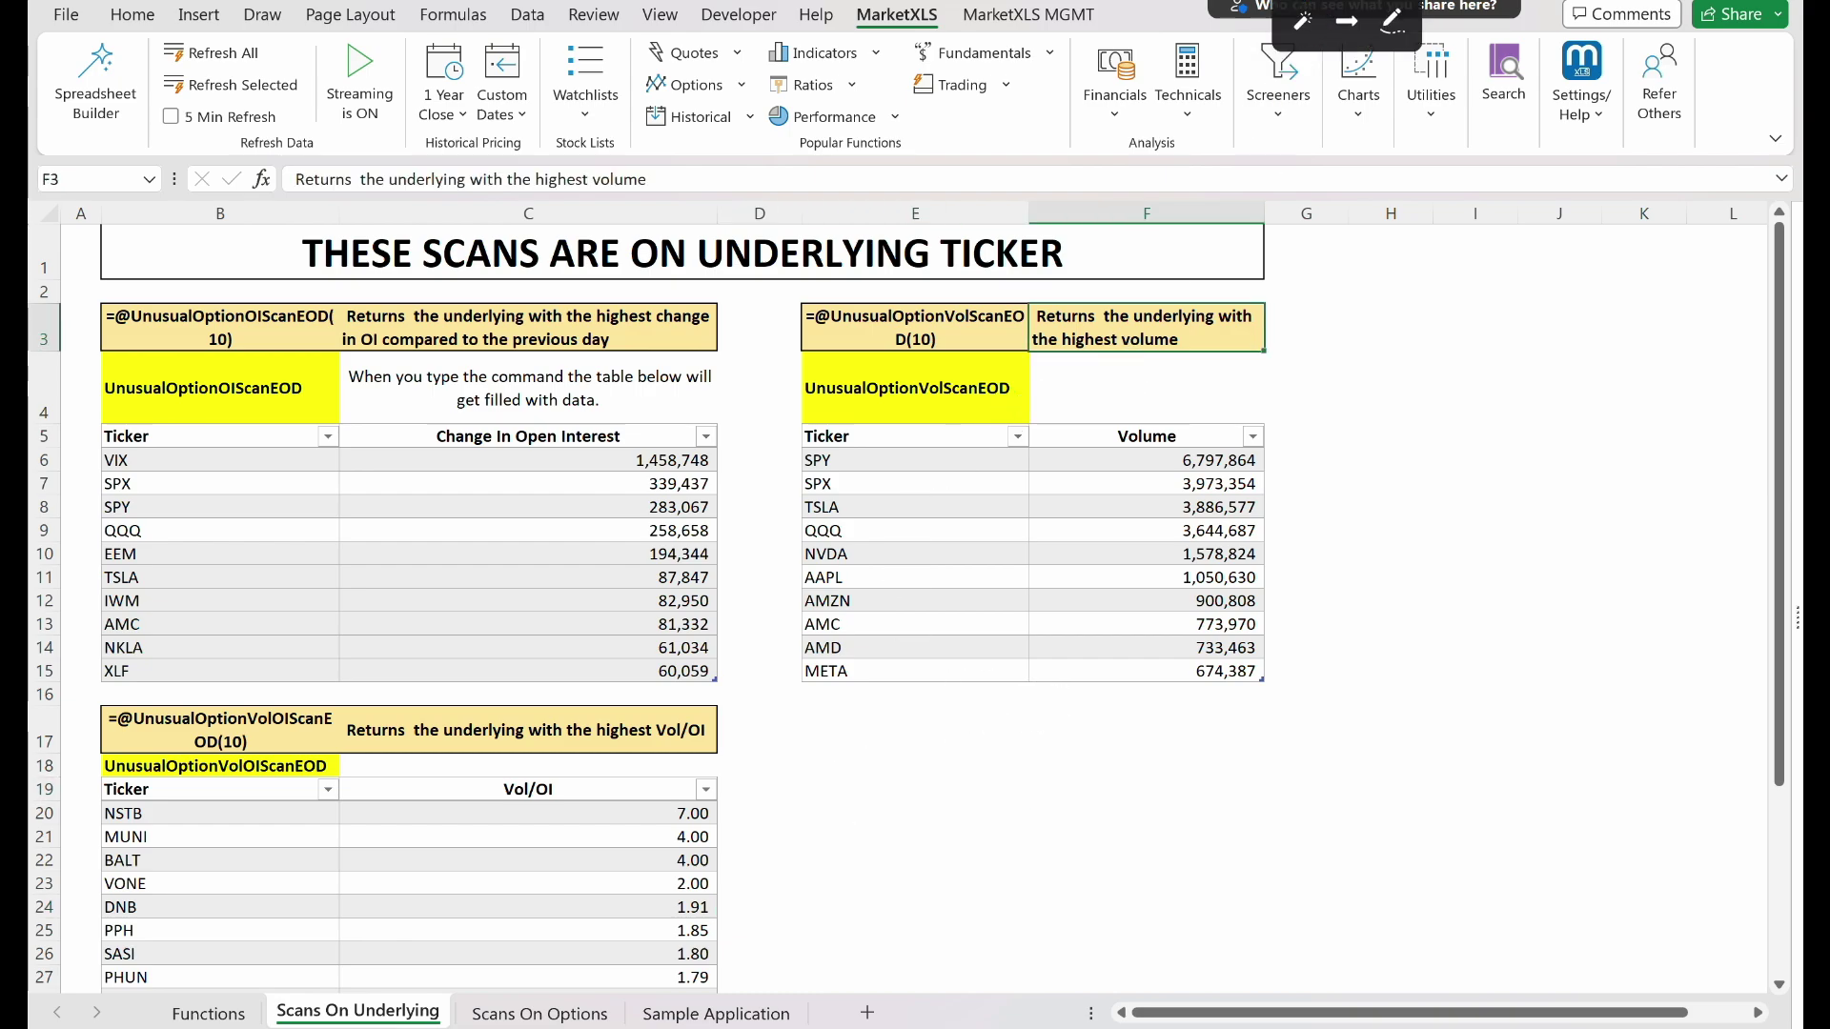
left_click(1393, 21)
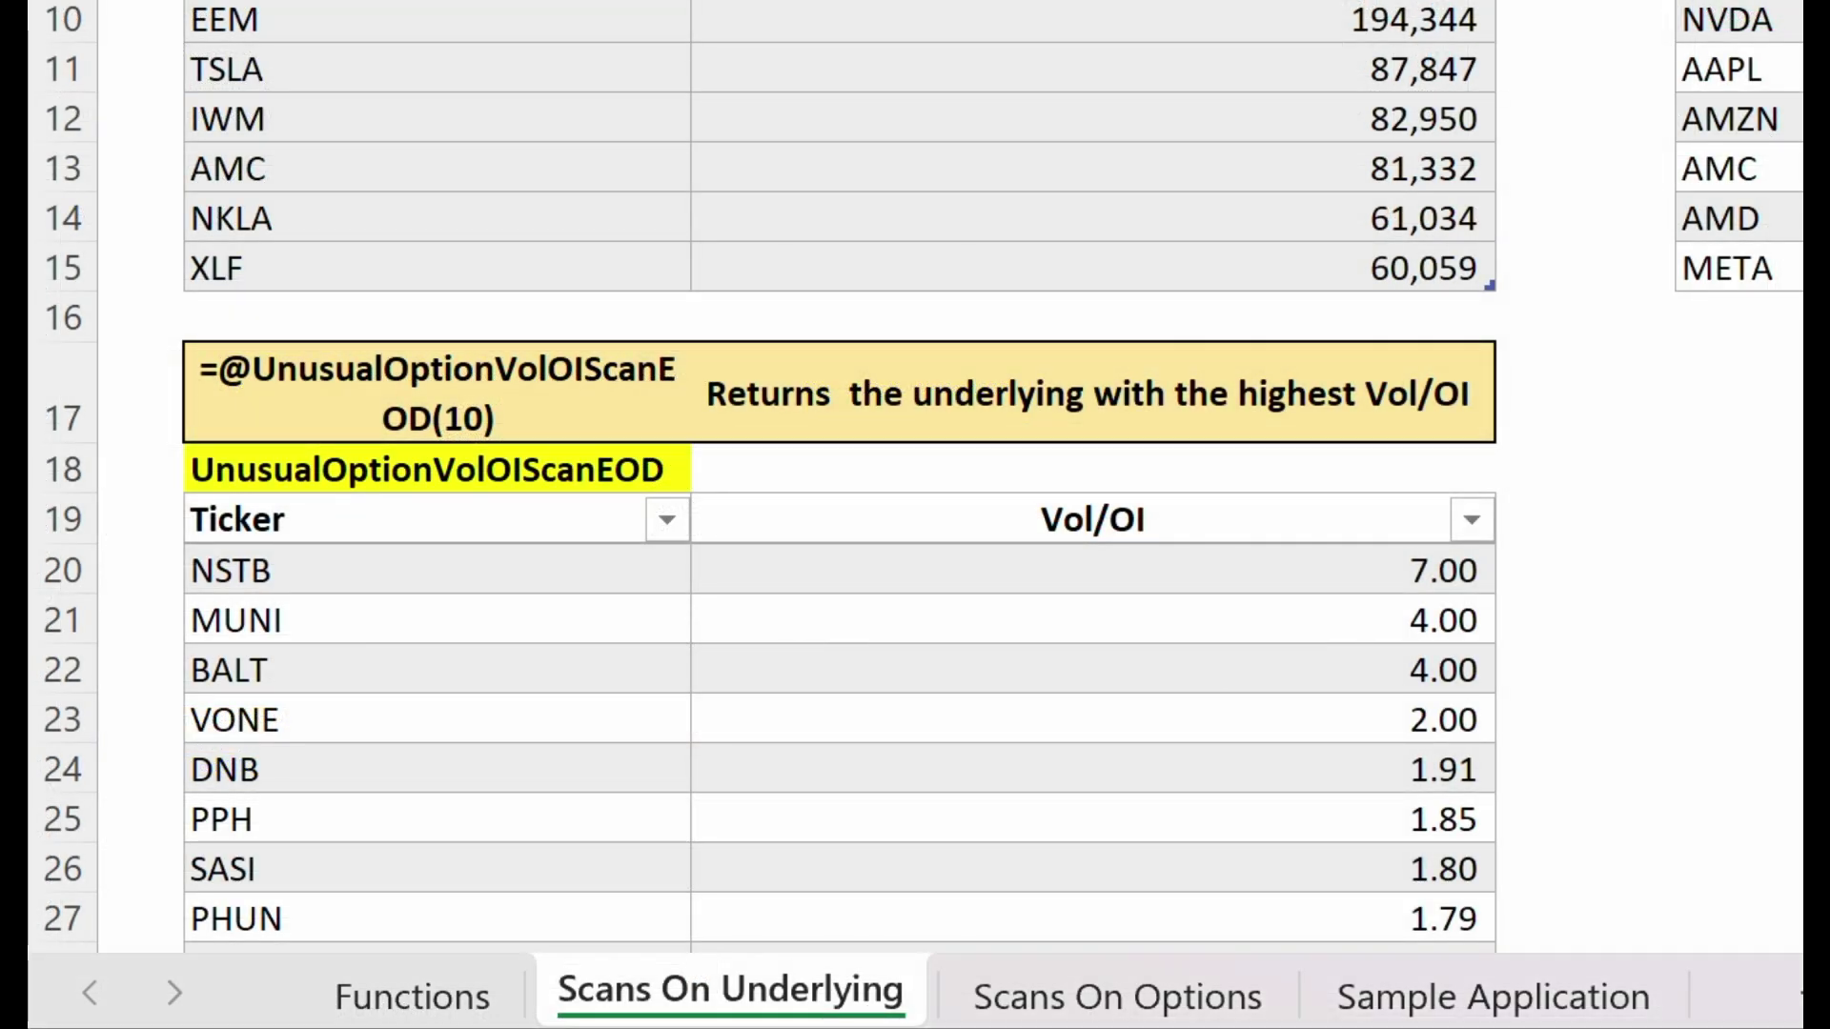
Step: Scroll down the Scans On Underlying sheet
scroll(915, 476, "down", 3)
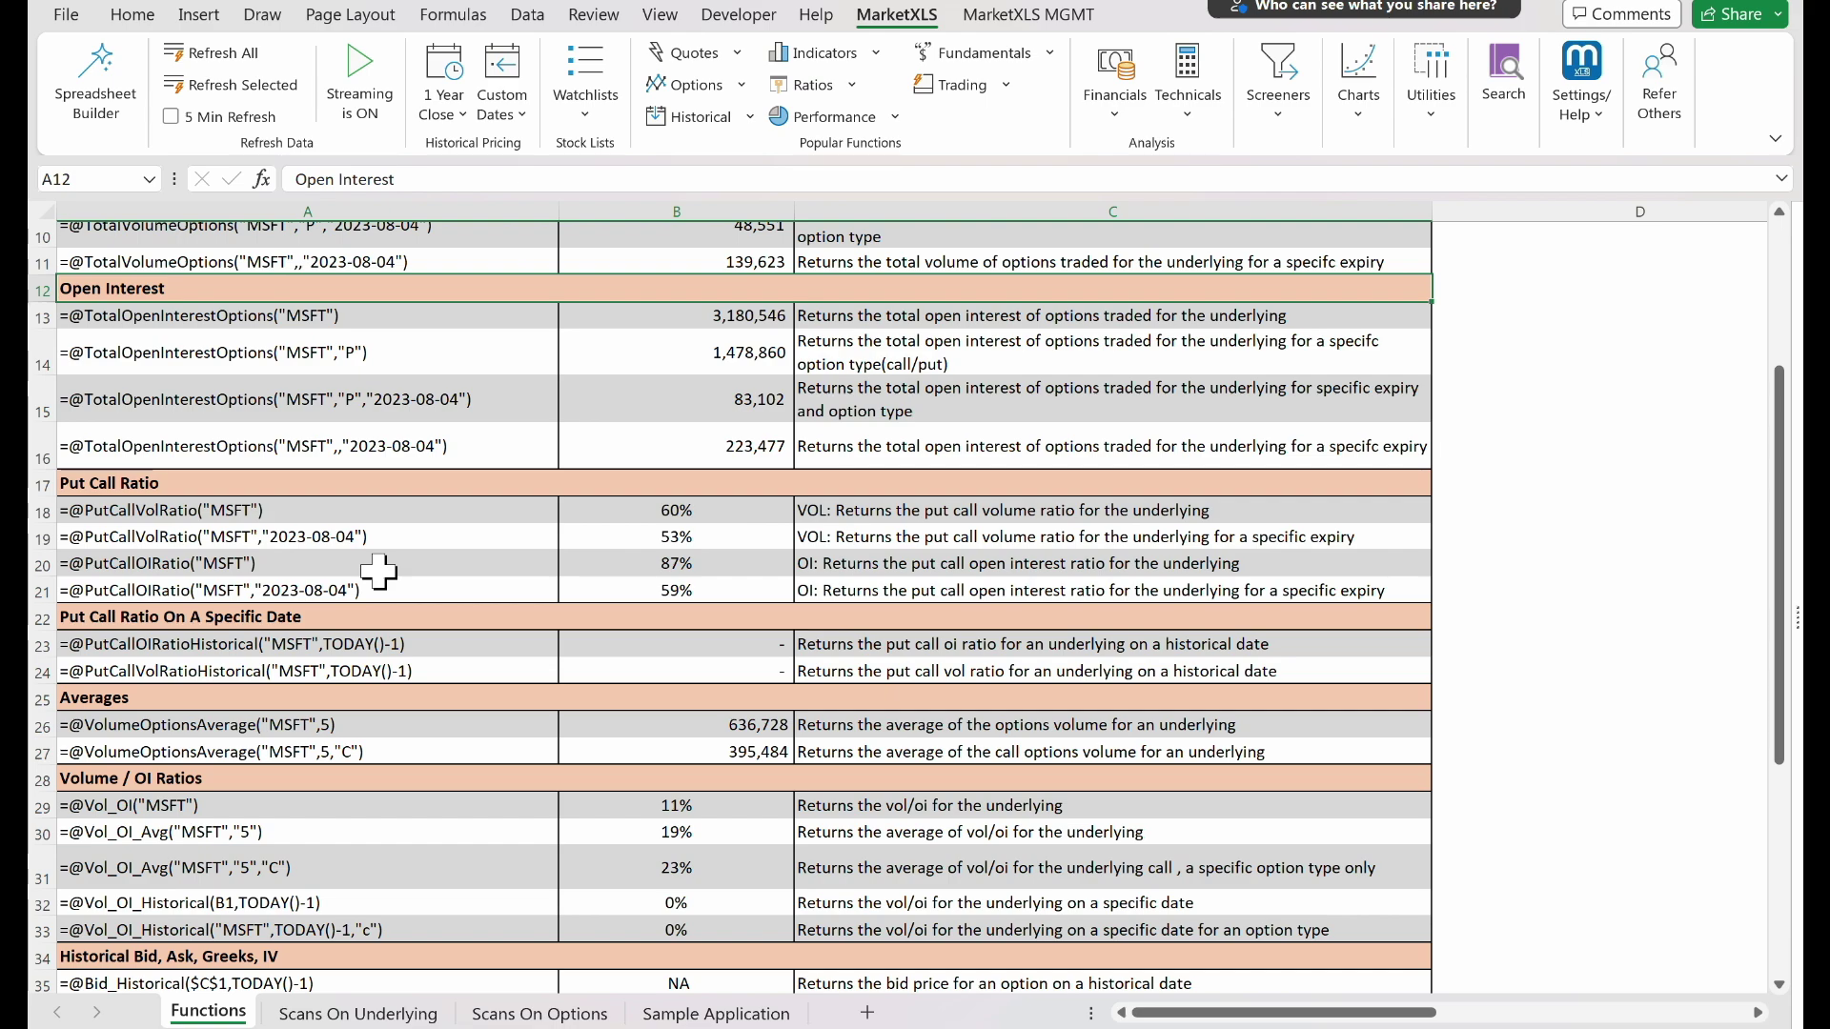
scroll(378, 572, "down", 2)
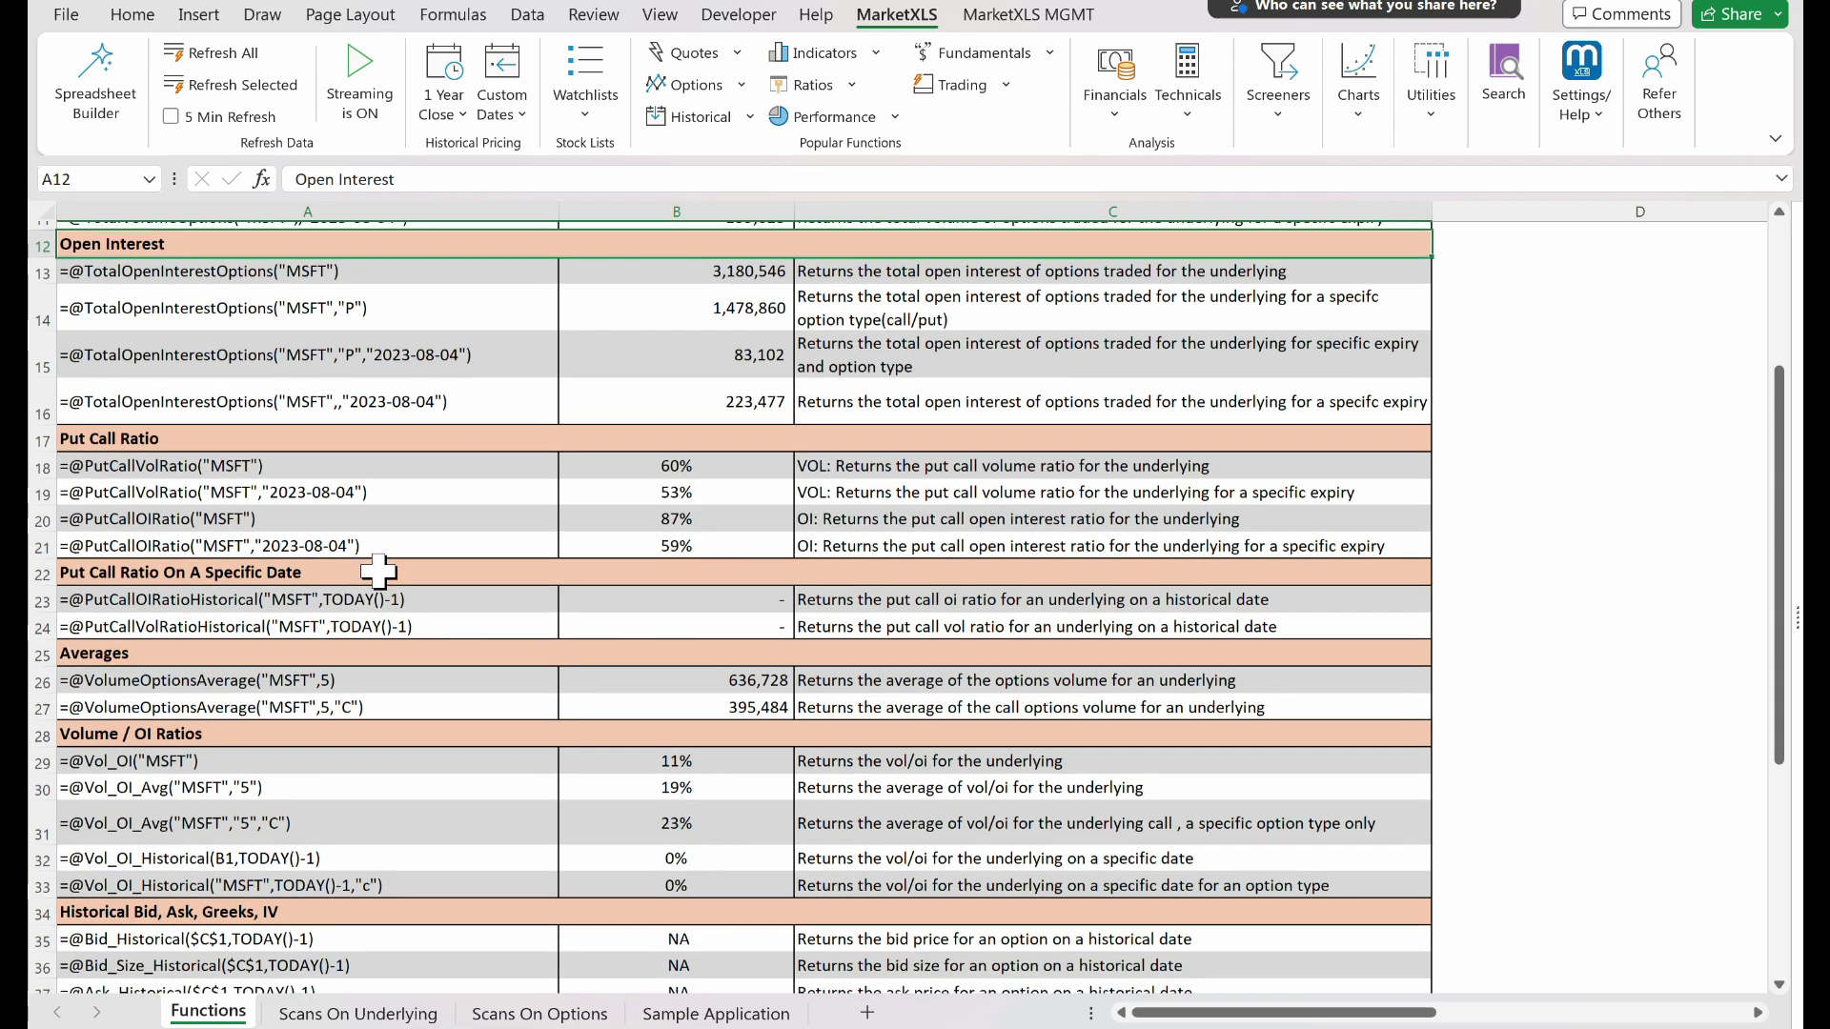
scroll(379, 572, "down", 1)
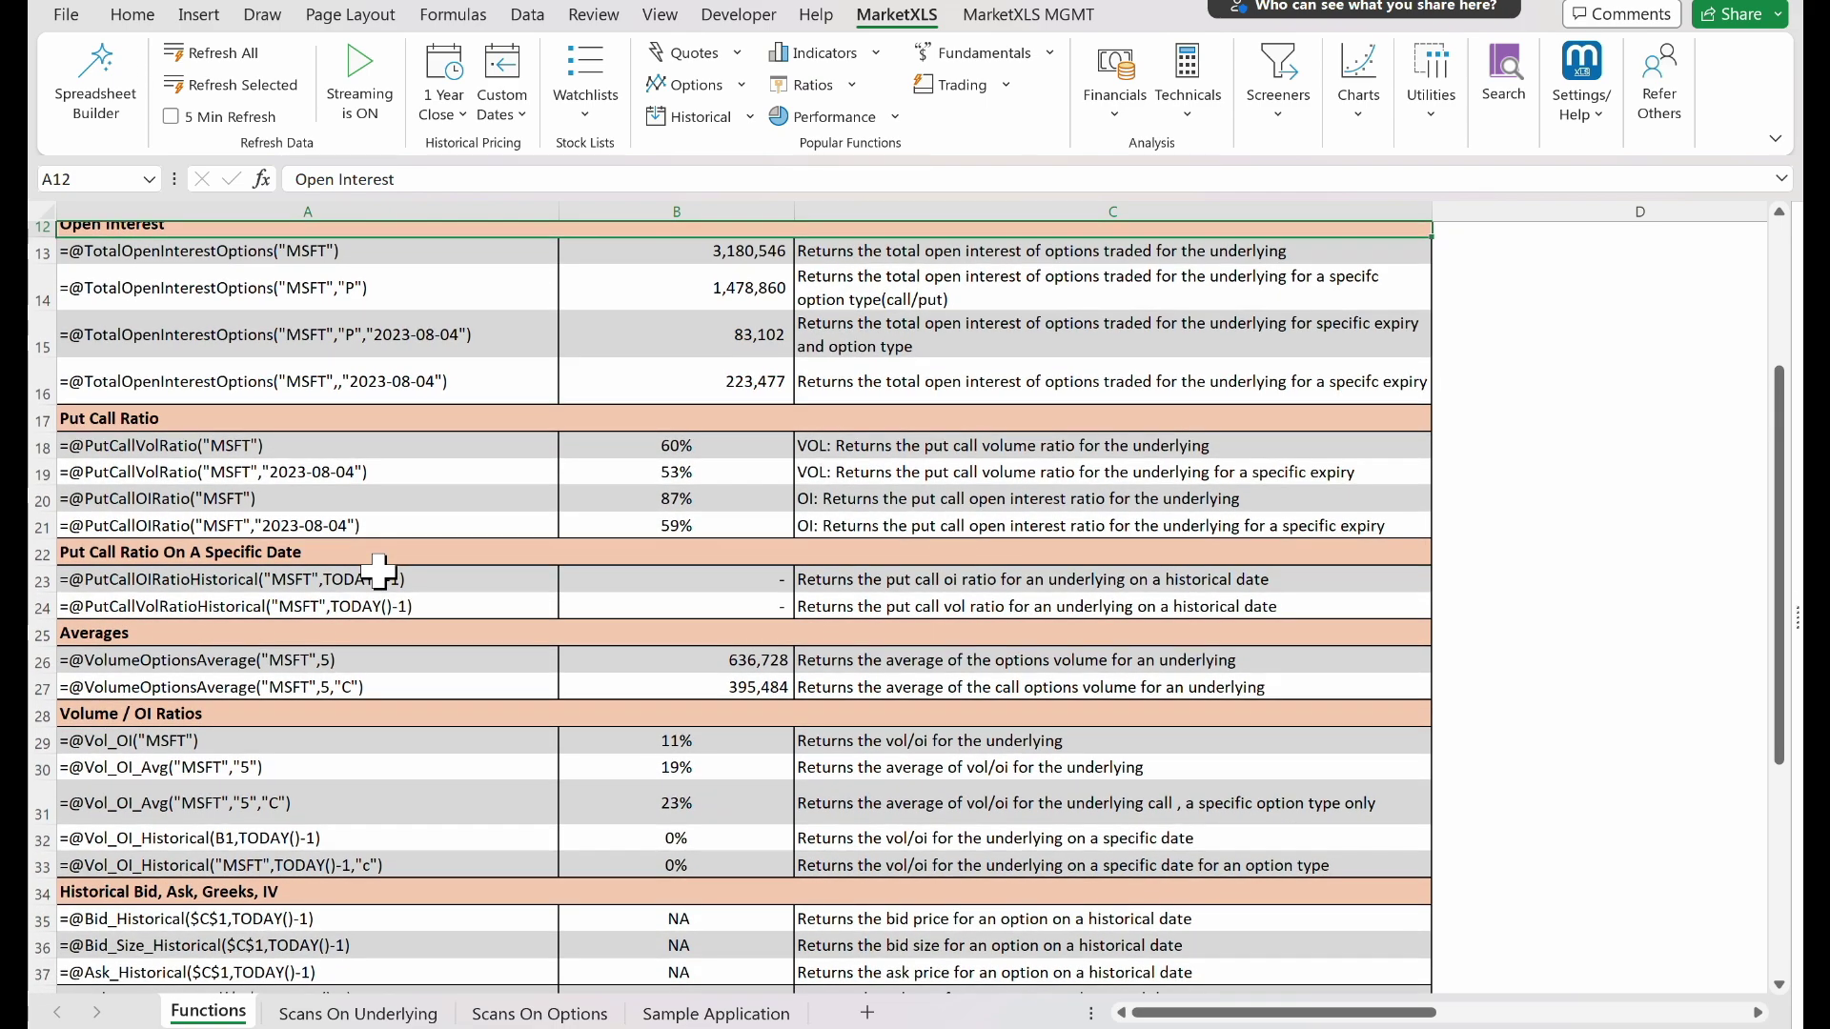
scroll(378, 572, "up", 1)
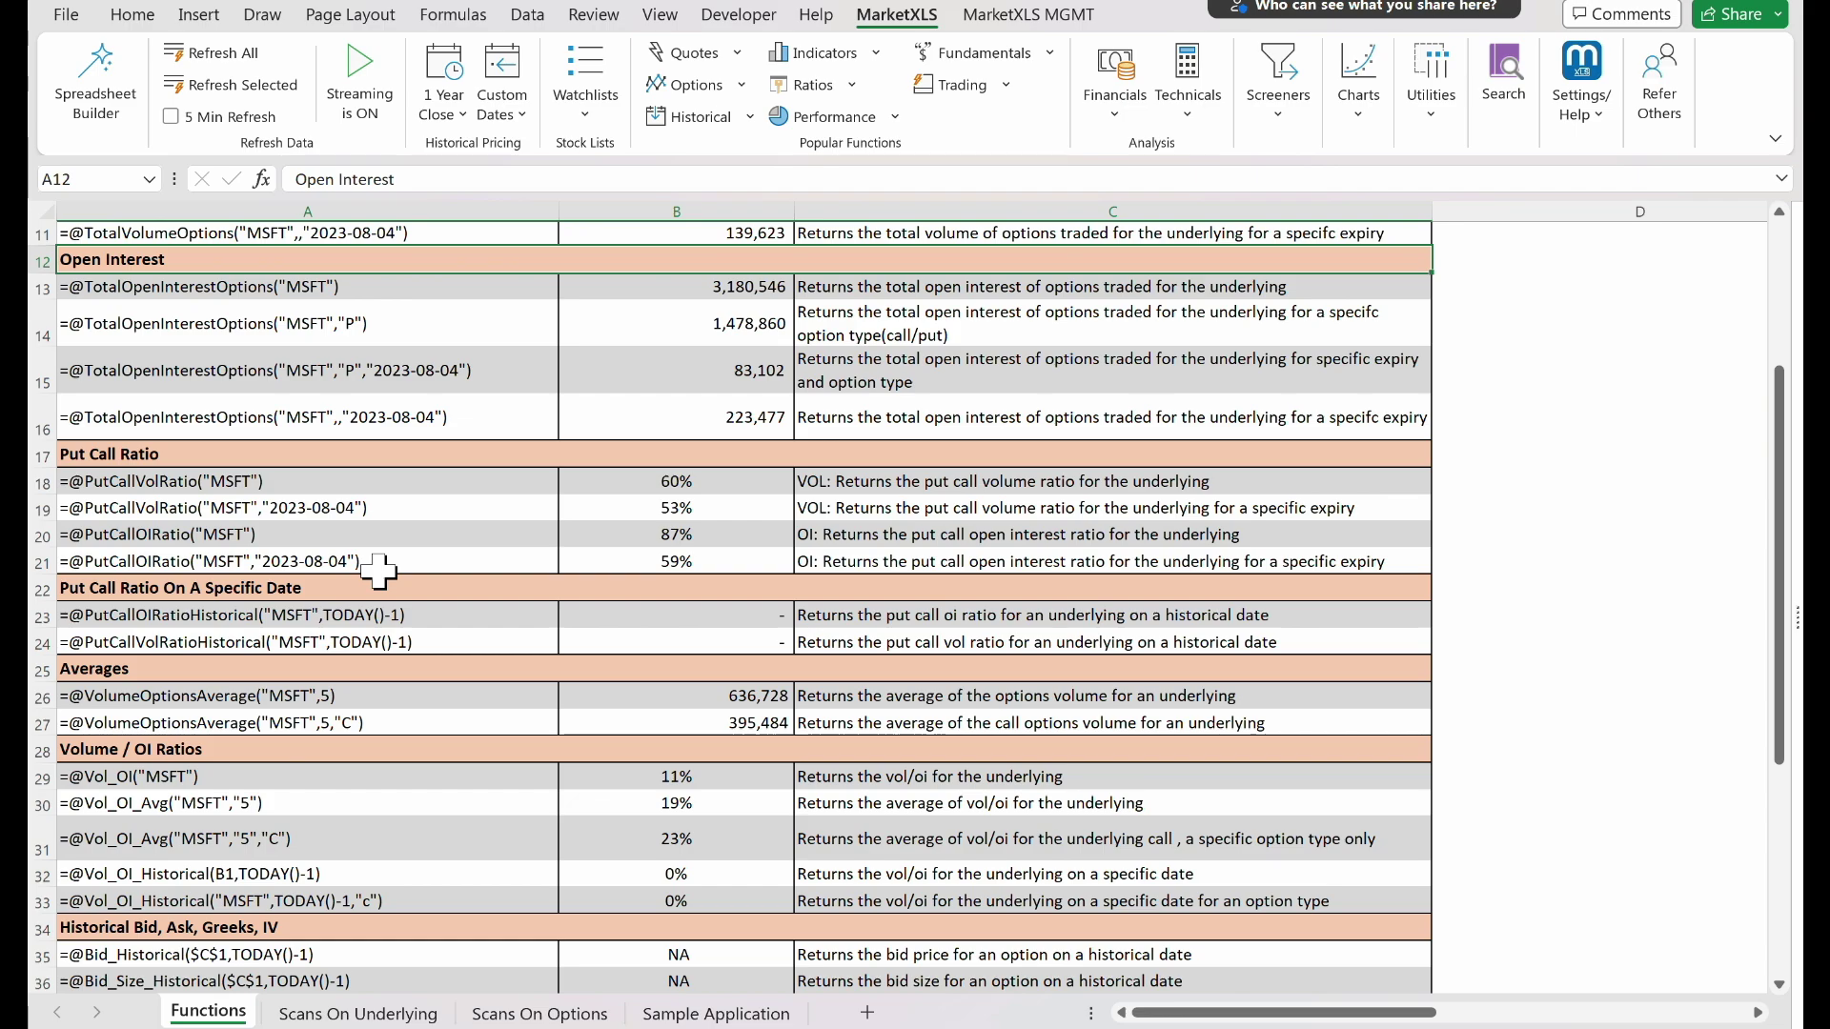
scroll(286, 610, "up", 1)
left_click(188, 634)
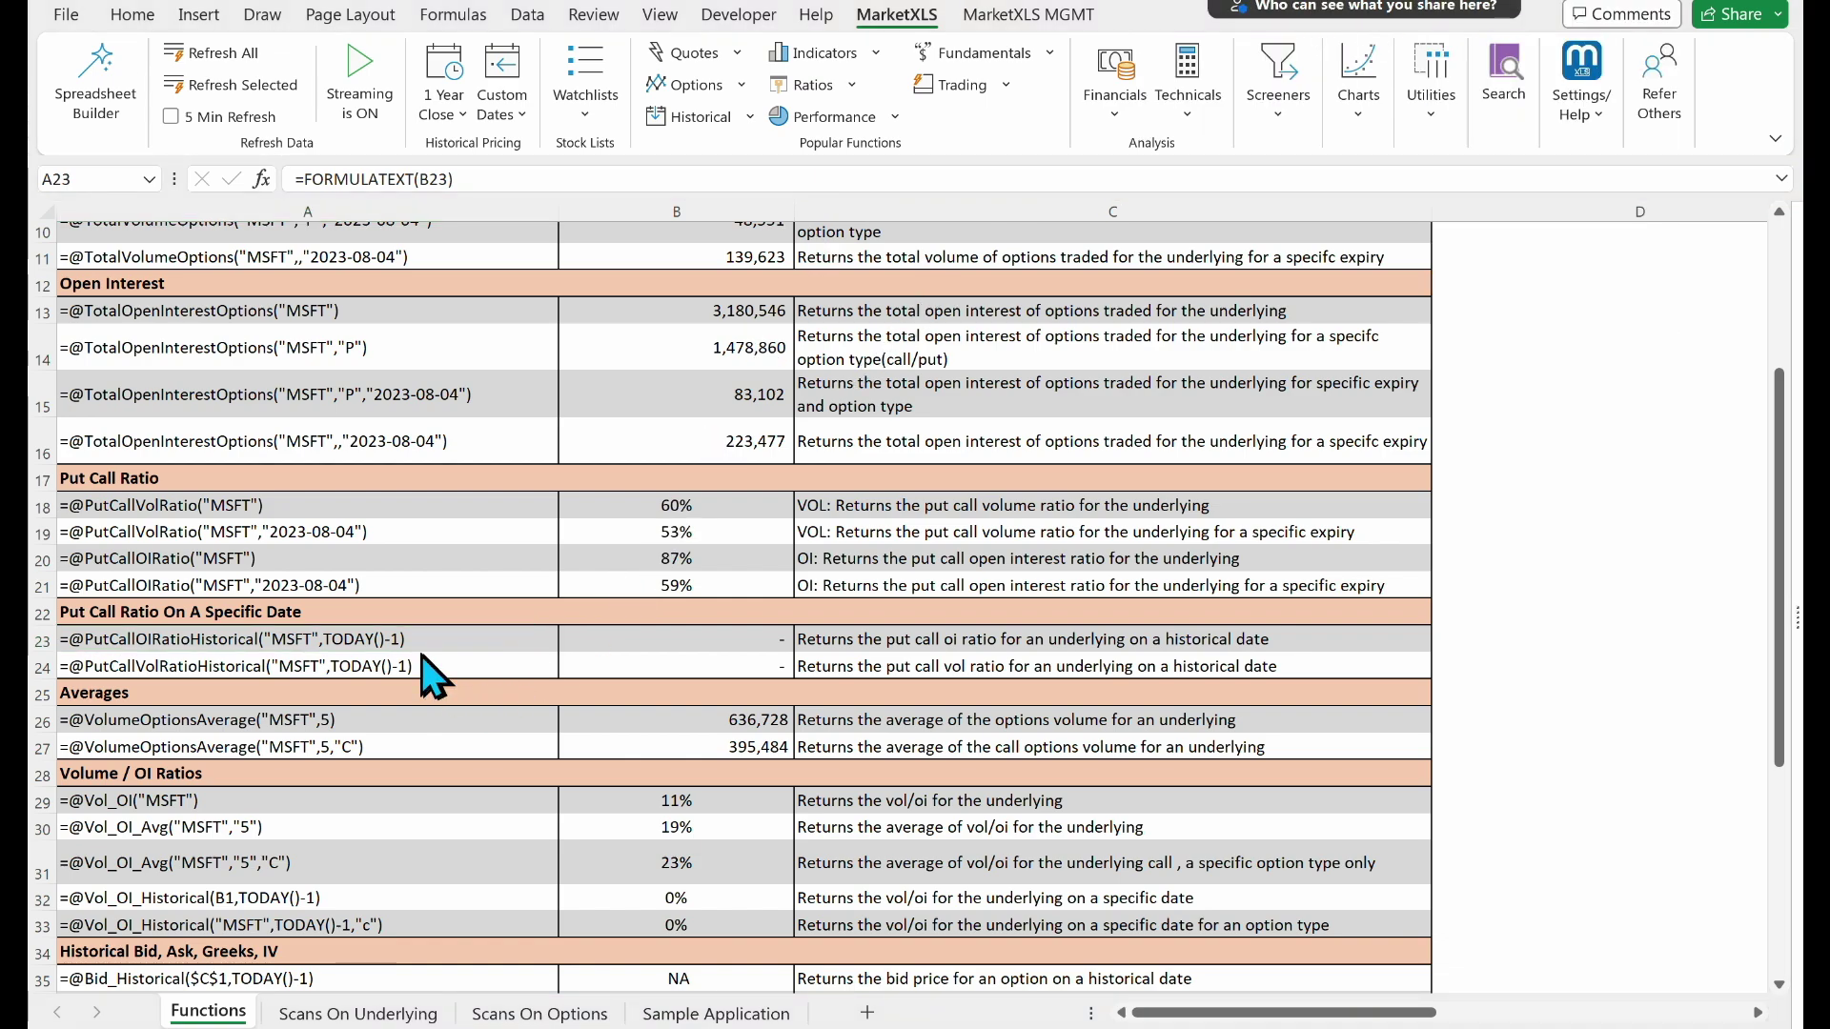
left_click(748, 637)
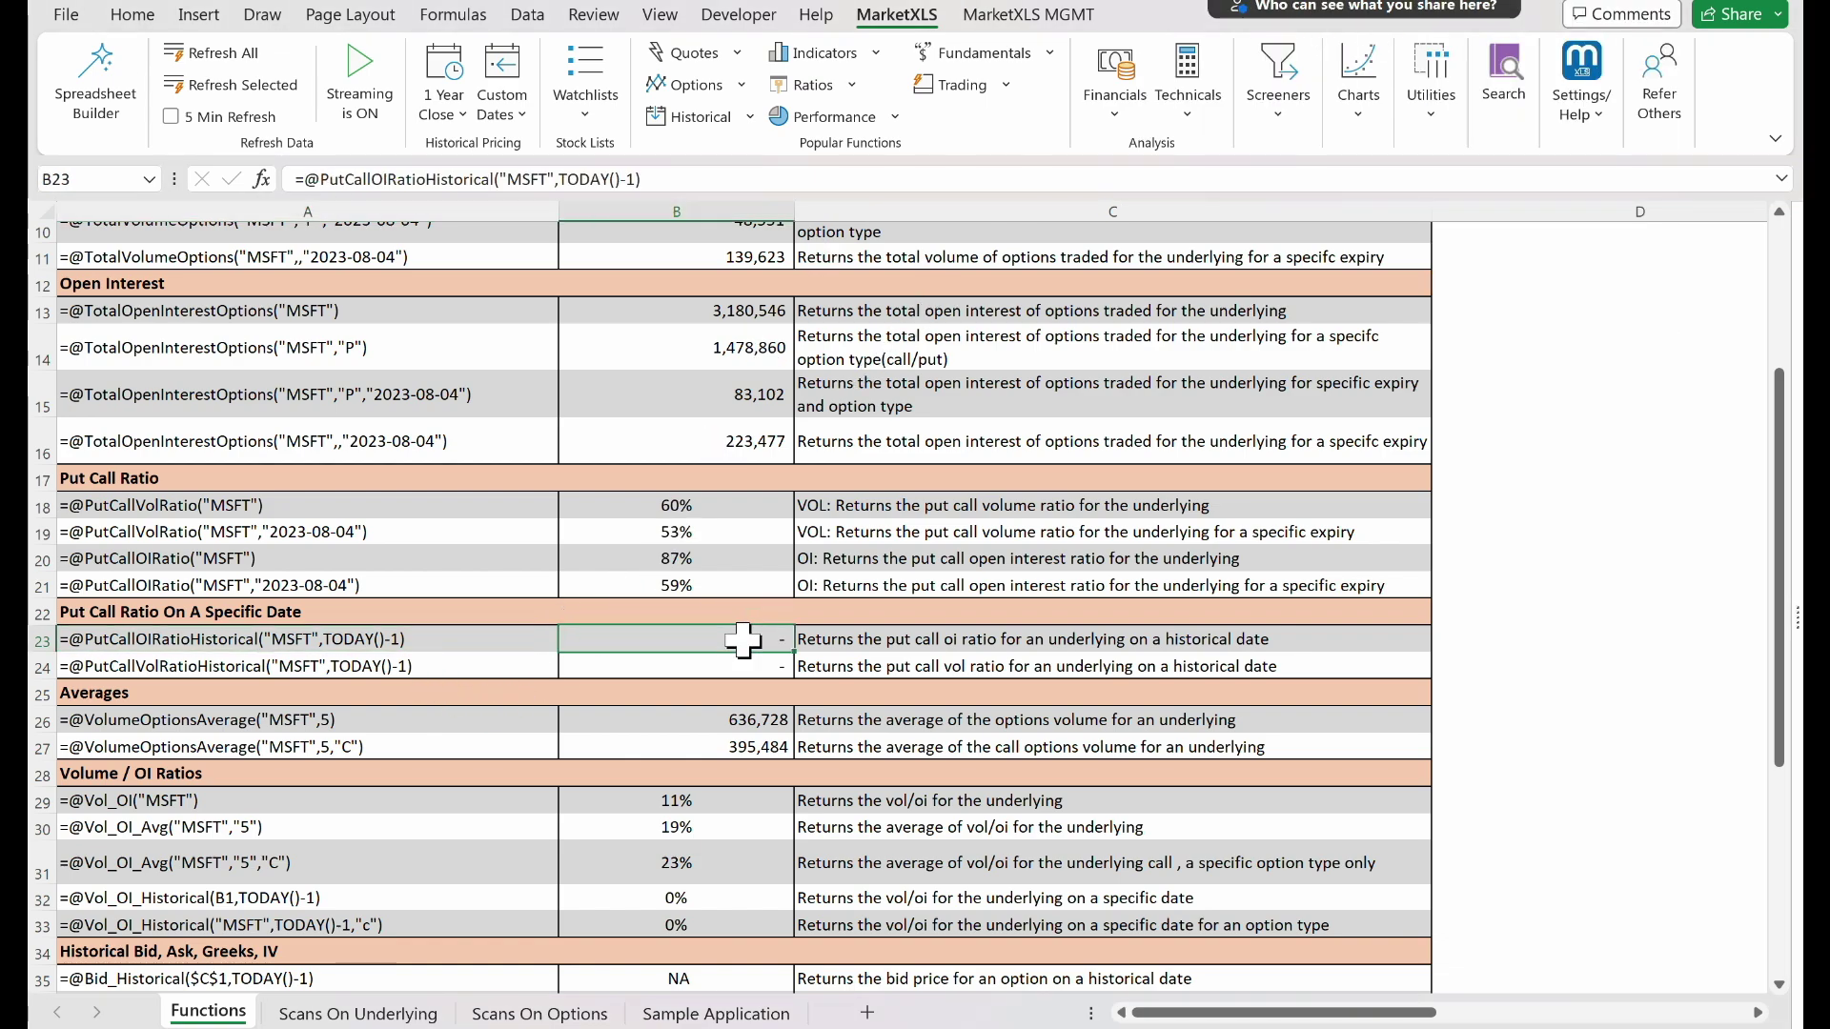
Step: Change the ticker in the B23 historical put/call OI ratio formula from MSFT to AAPL
key("F2")
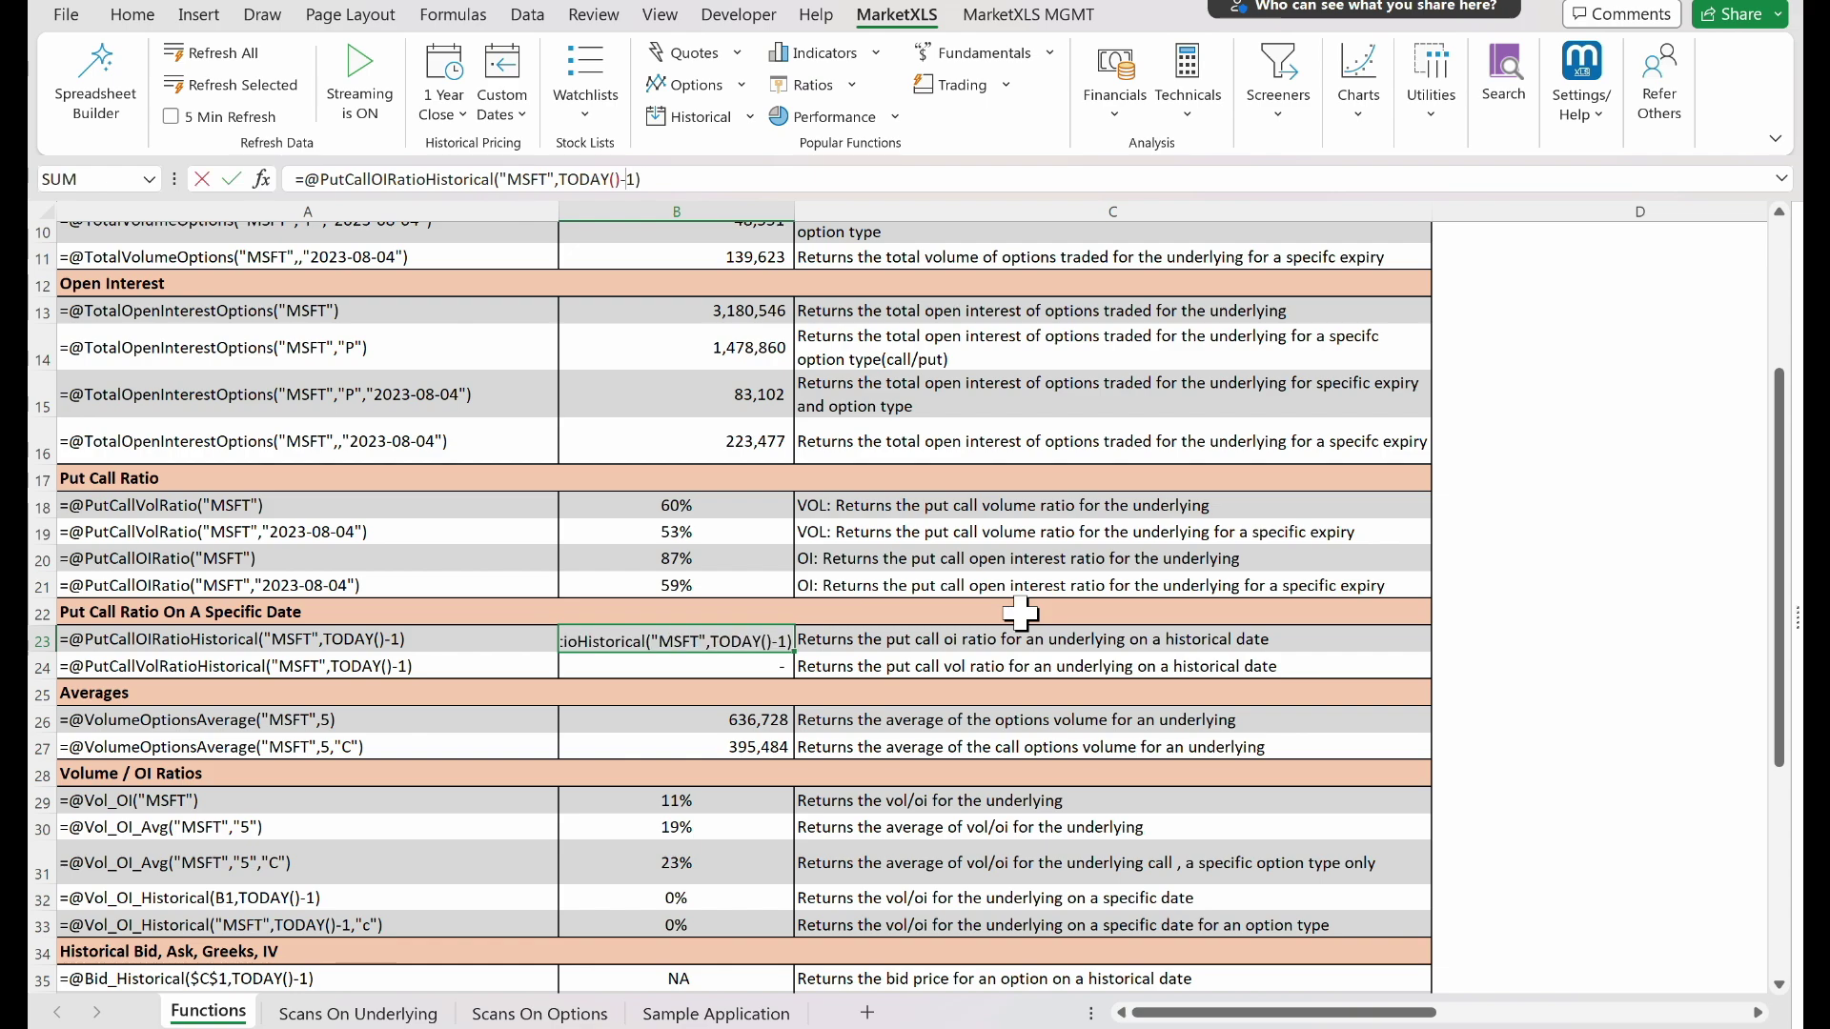
key("Left")
key("Left")
key("Left")
key("Left")
key("Left")
key("Left")
key("Left")
key("Left")
key("Left")
key("Left")
key("Left")
key("Left")
key("shift+Left")
key("shift+Left")
key("shift+Left")
key("shift+Left")
key("Caps_Lock")
type("A")
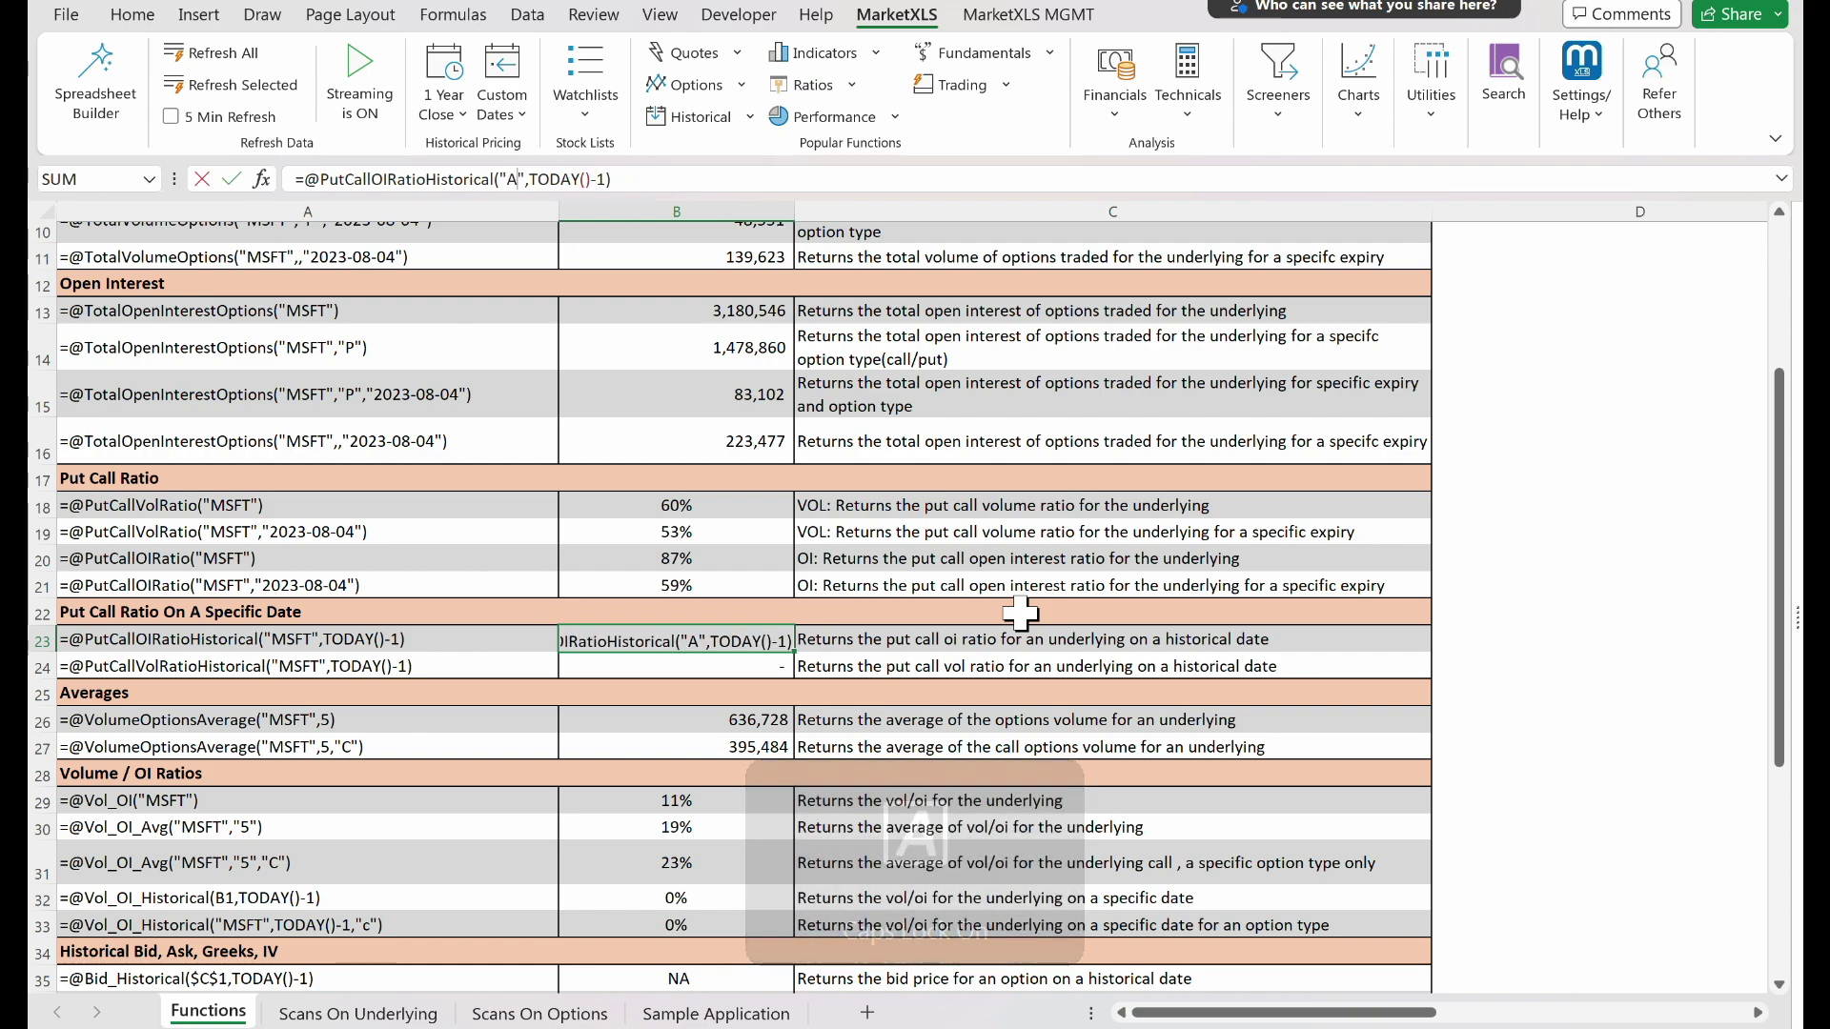
type("APL")
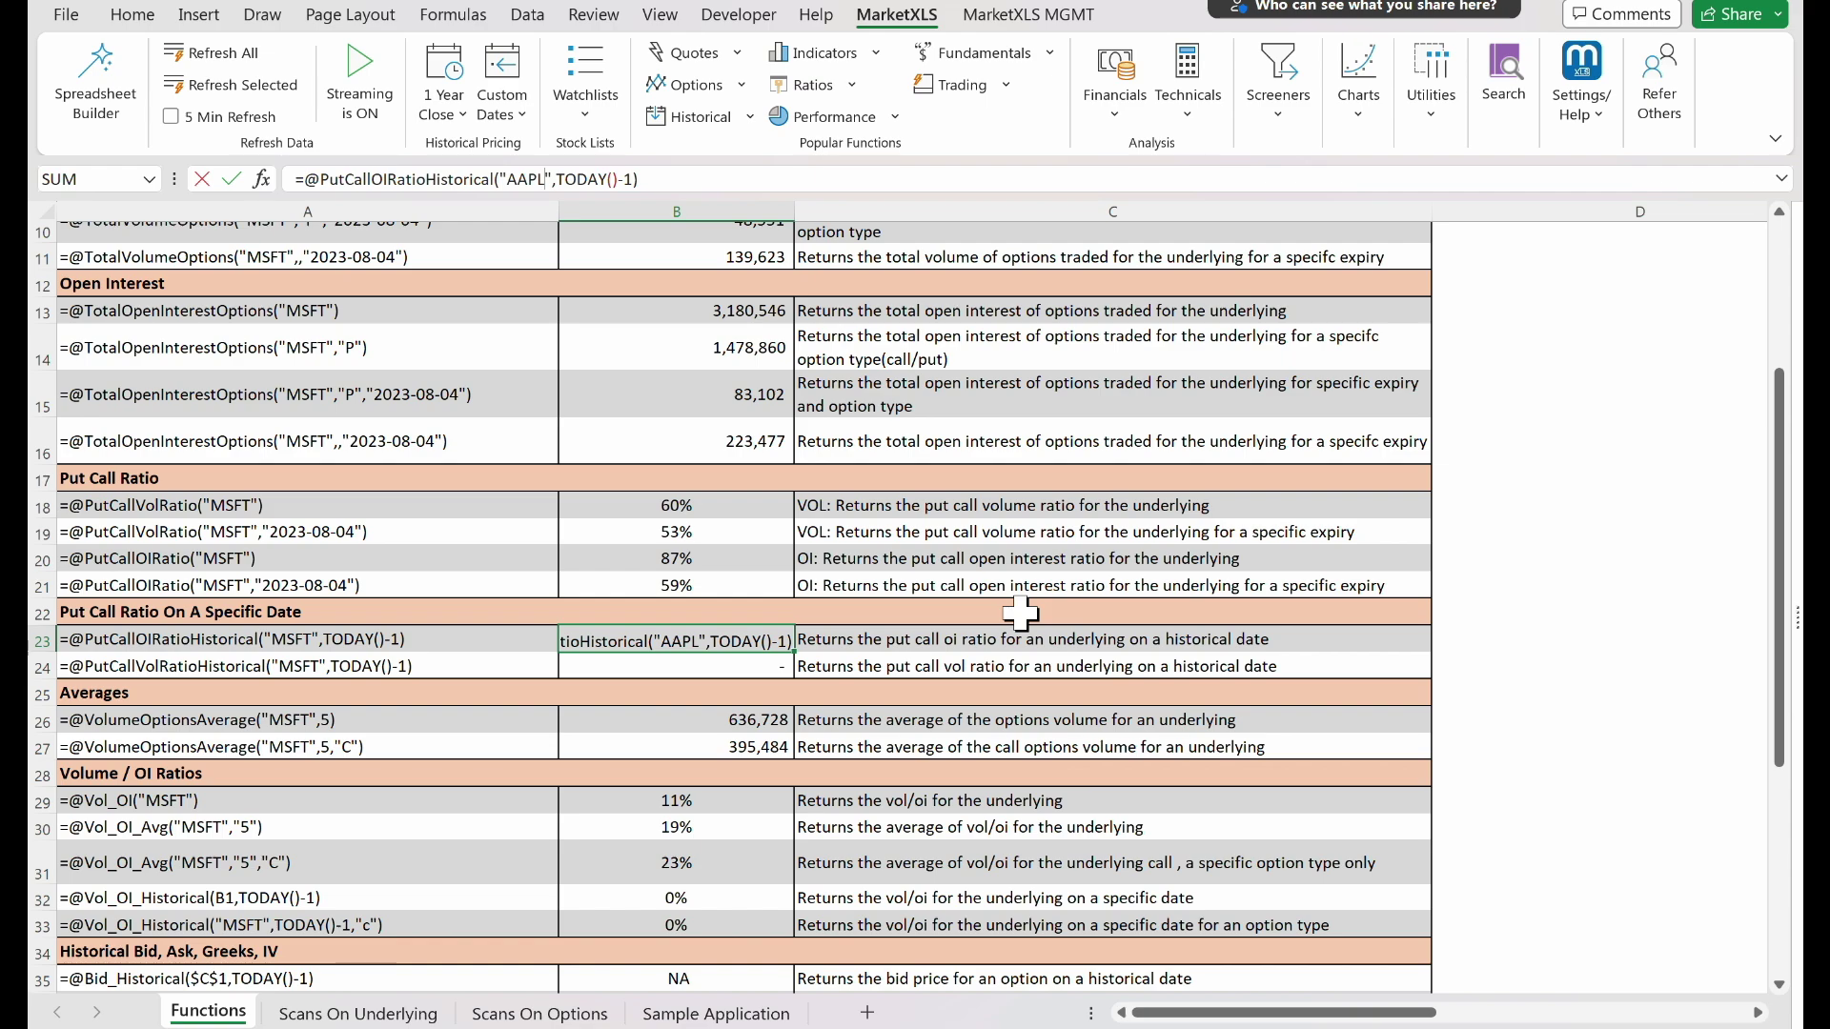
key("Return")
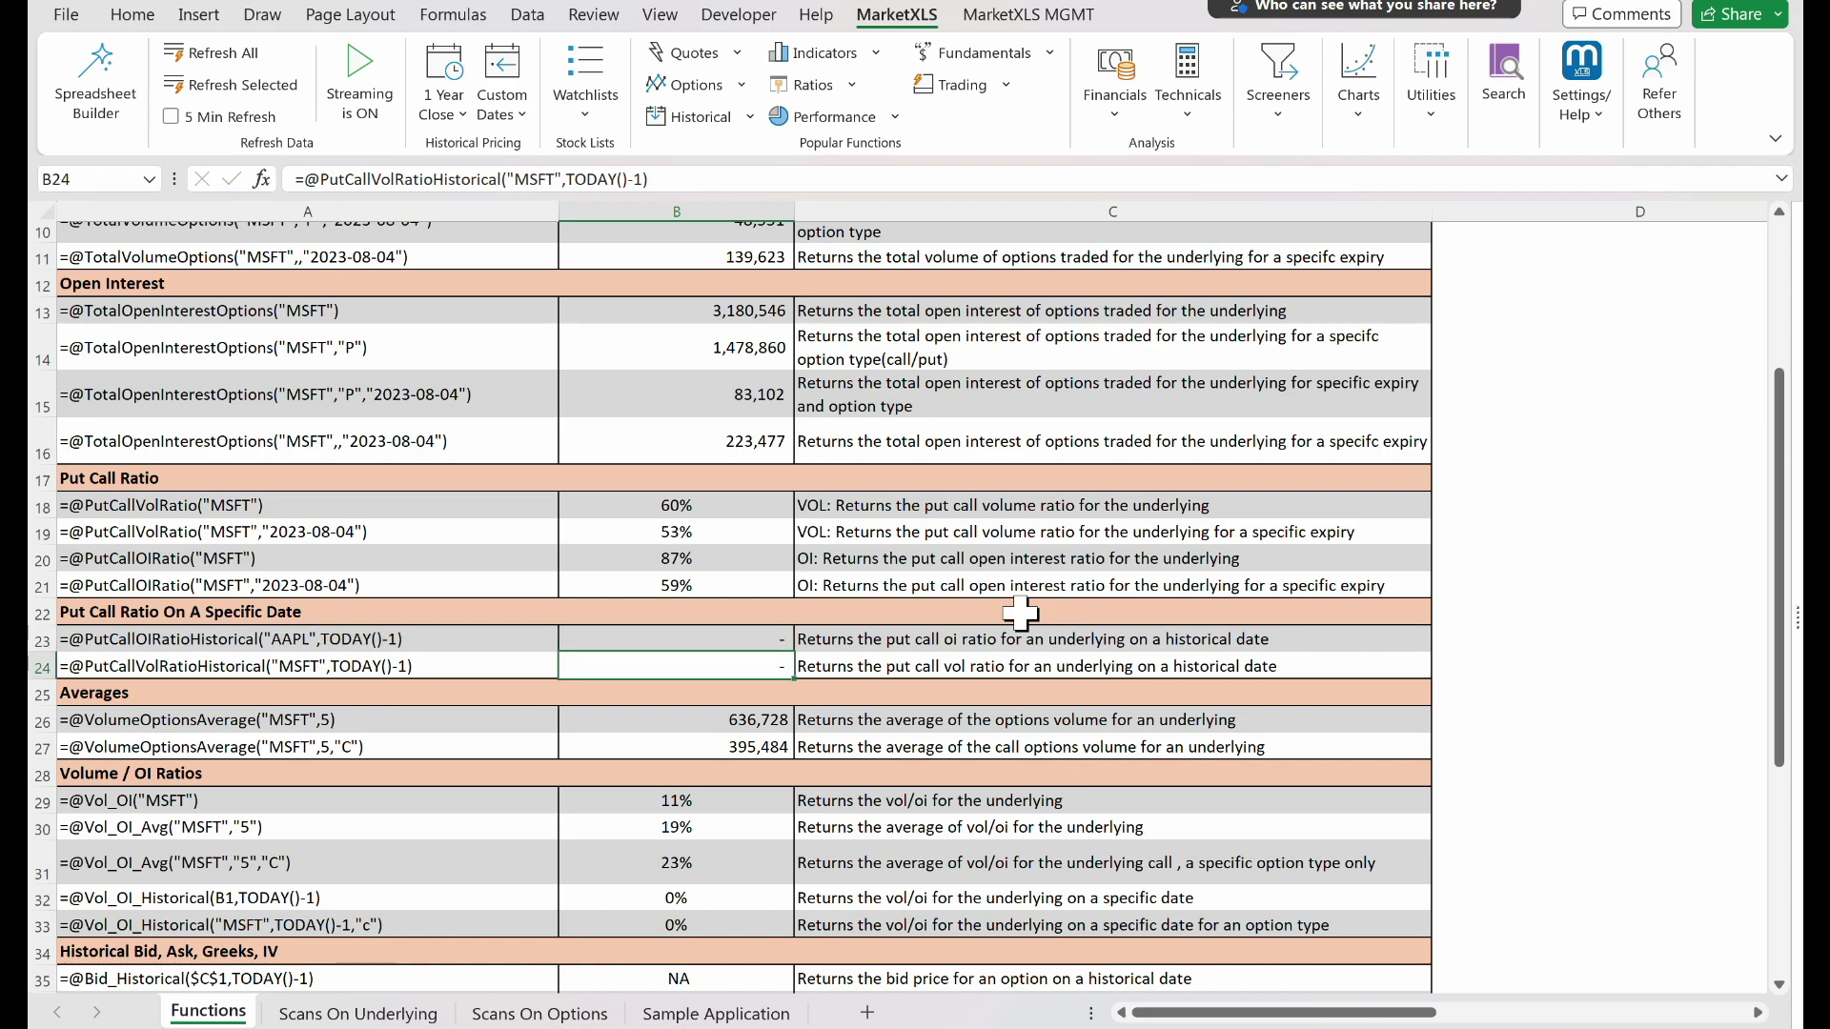
Step: Change the lookback from TODAY()-1 to TODAY()-10 in both B23 and B24
key("Up")
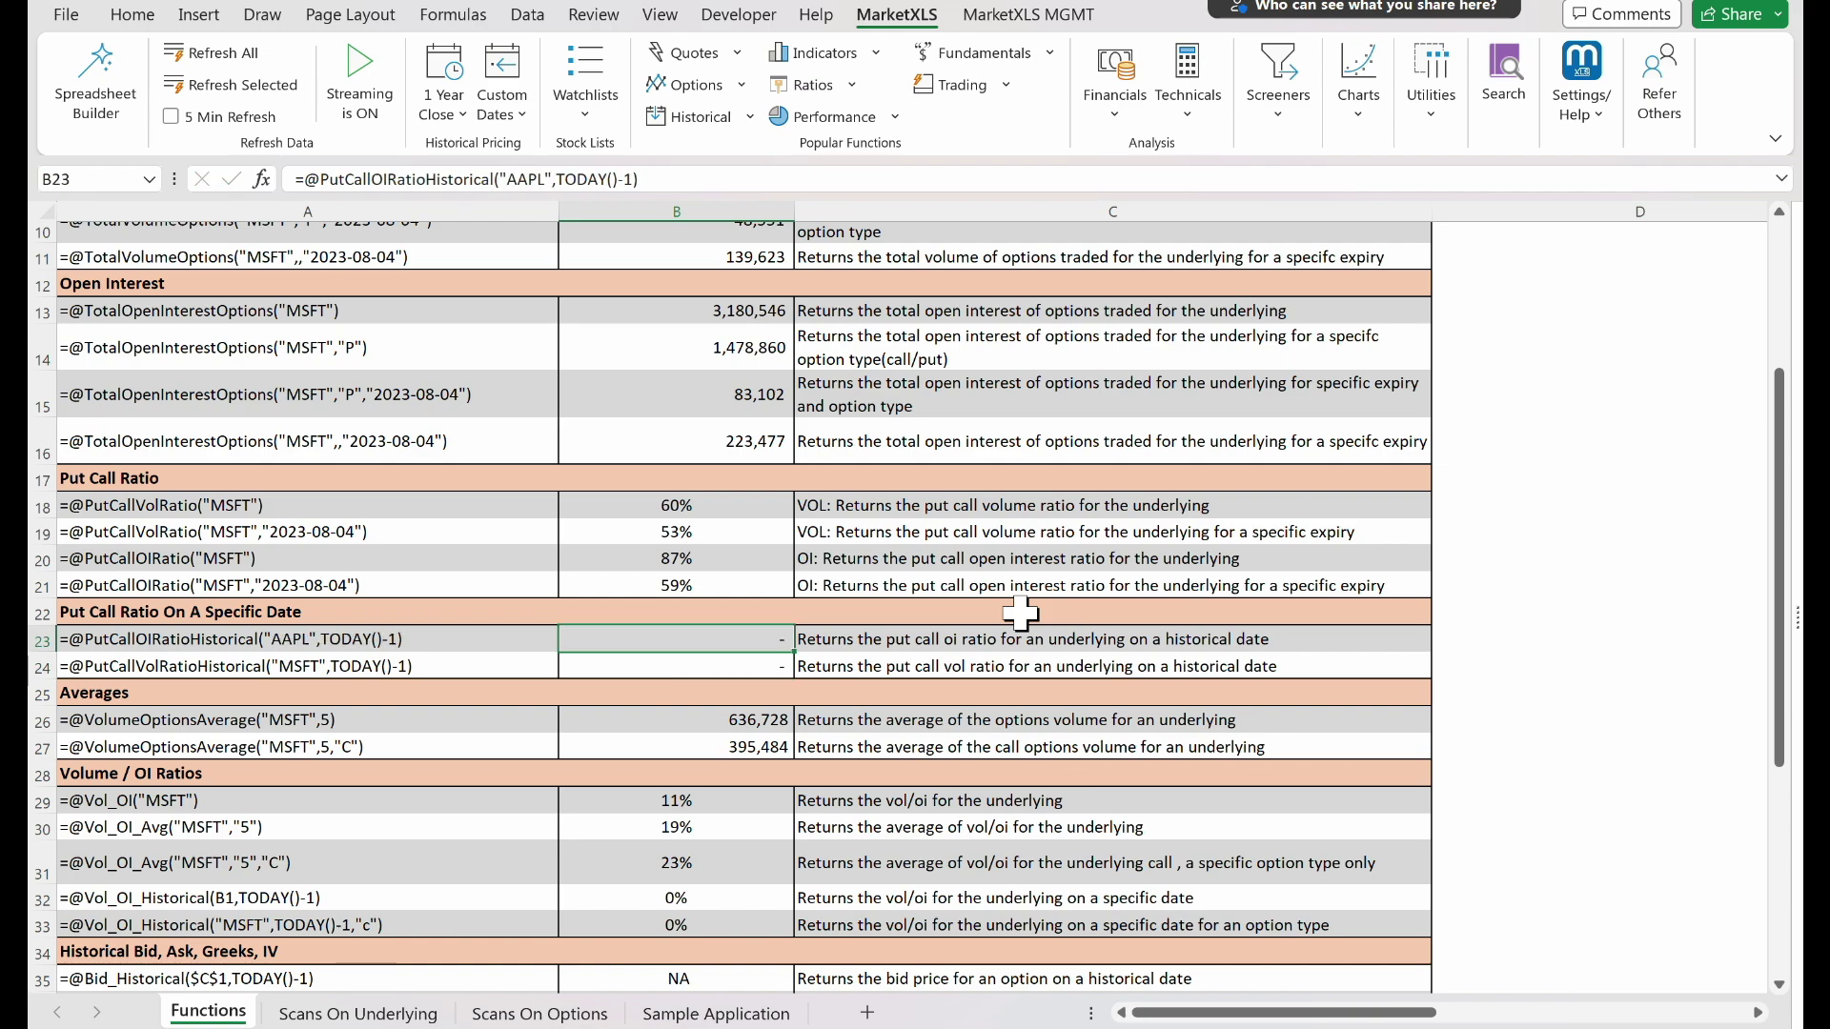
key("F2")
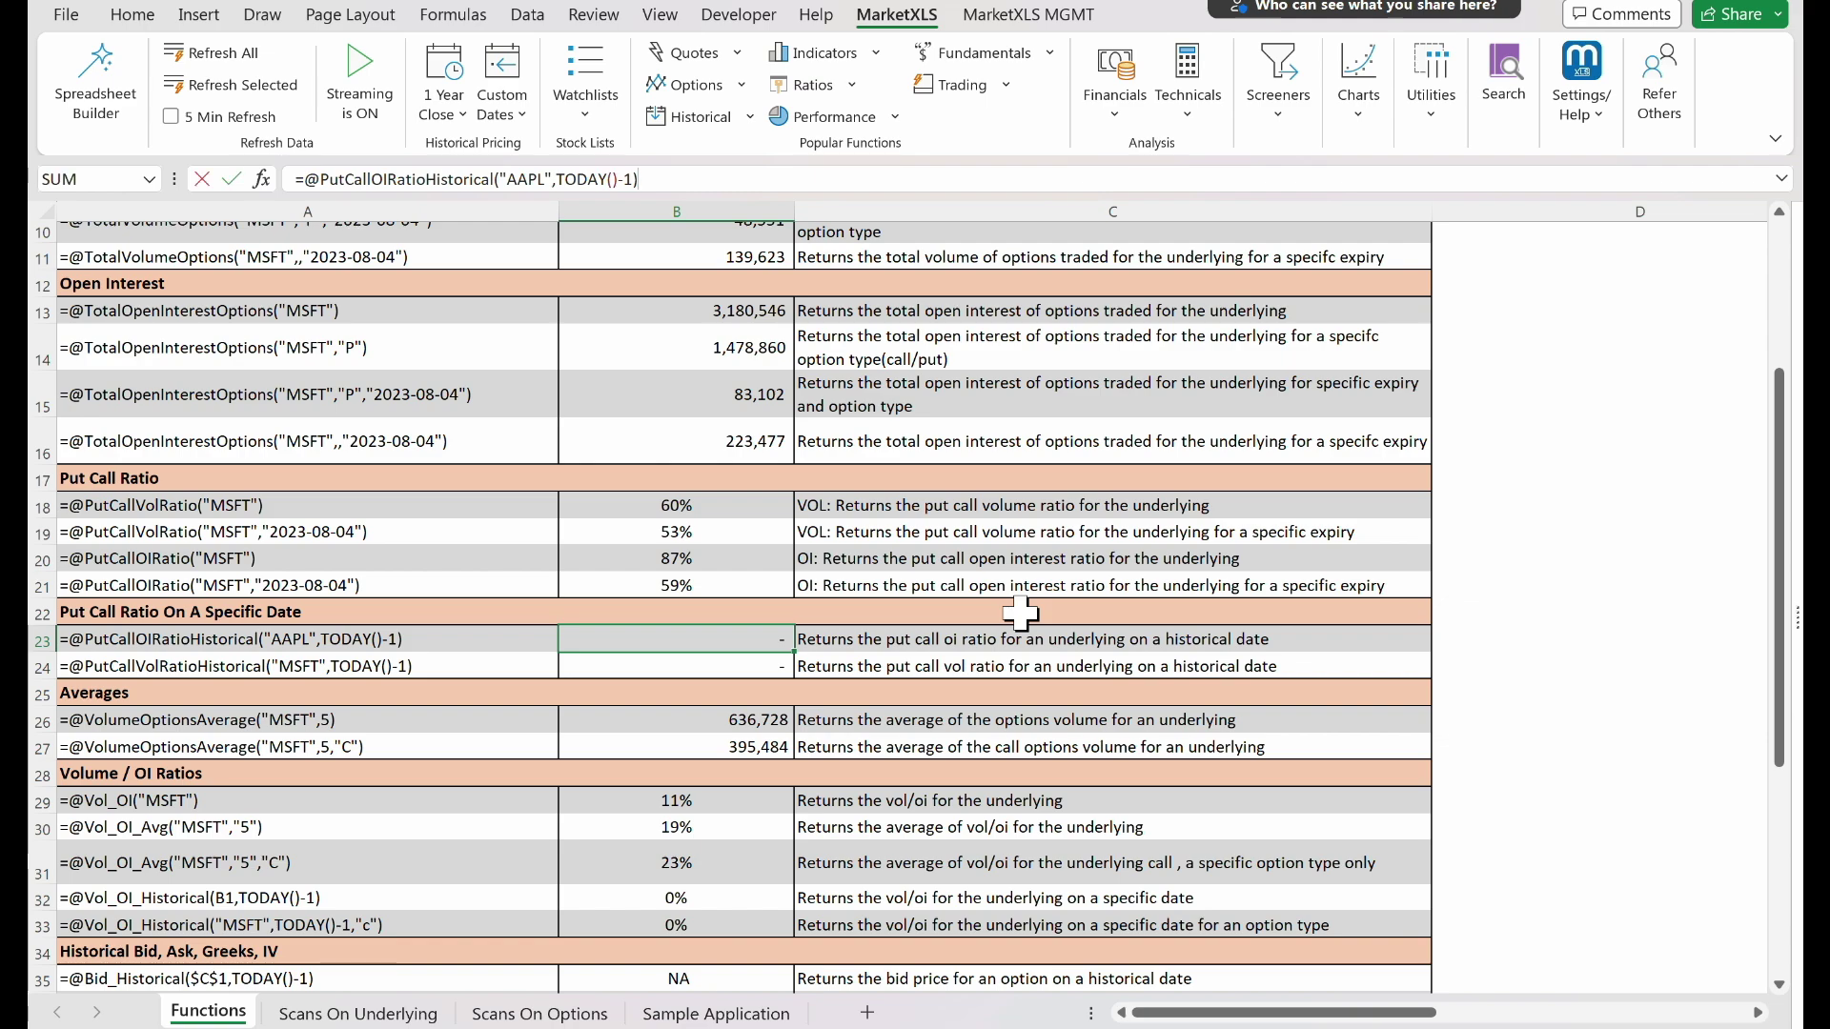
type("0")
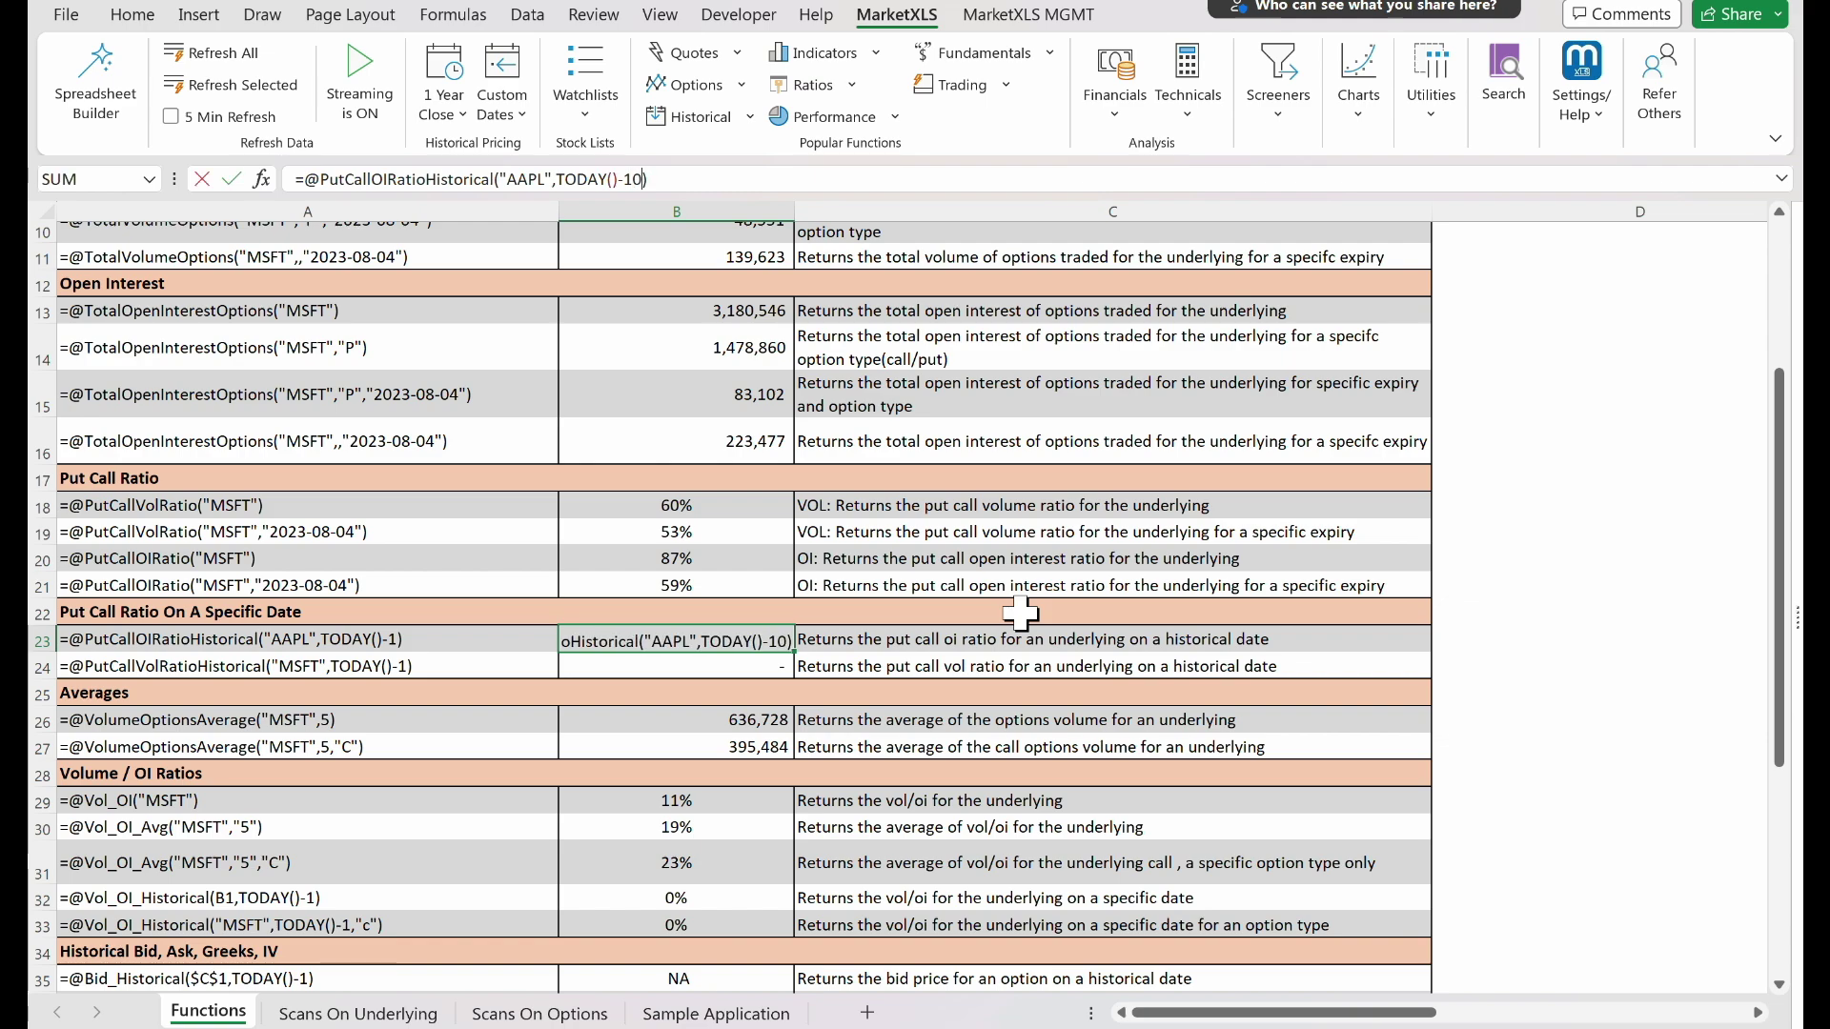
key("Return")
key("Up")
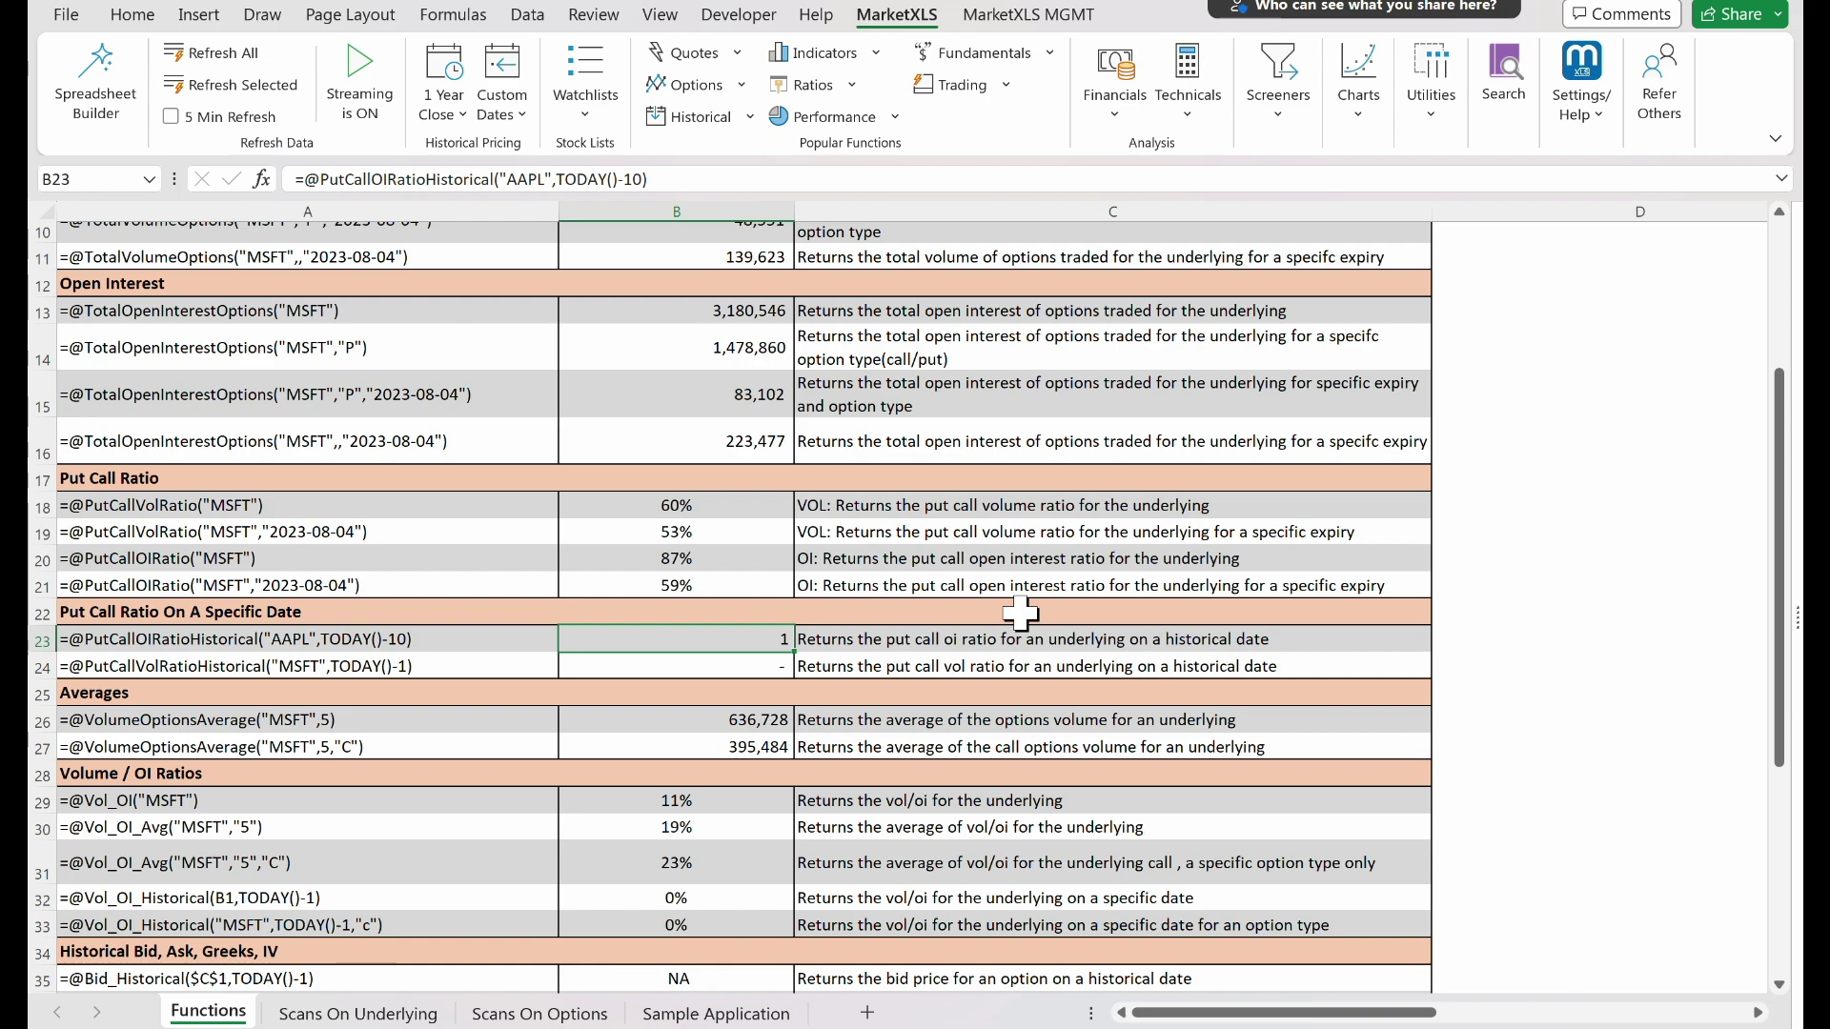
key("Down")
key("F2")
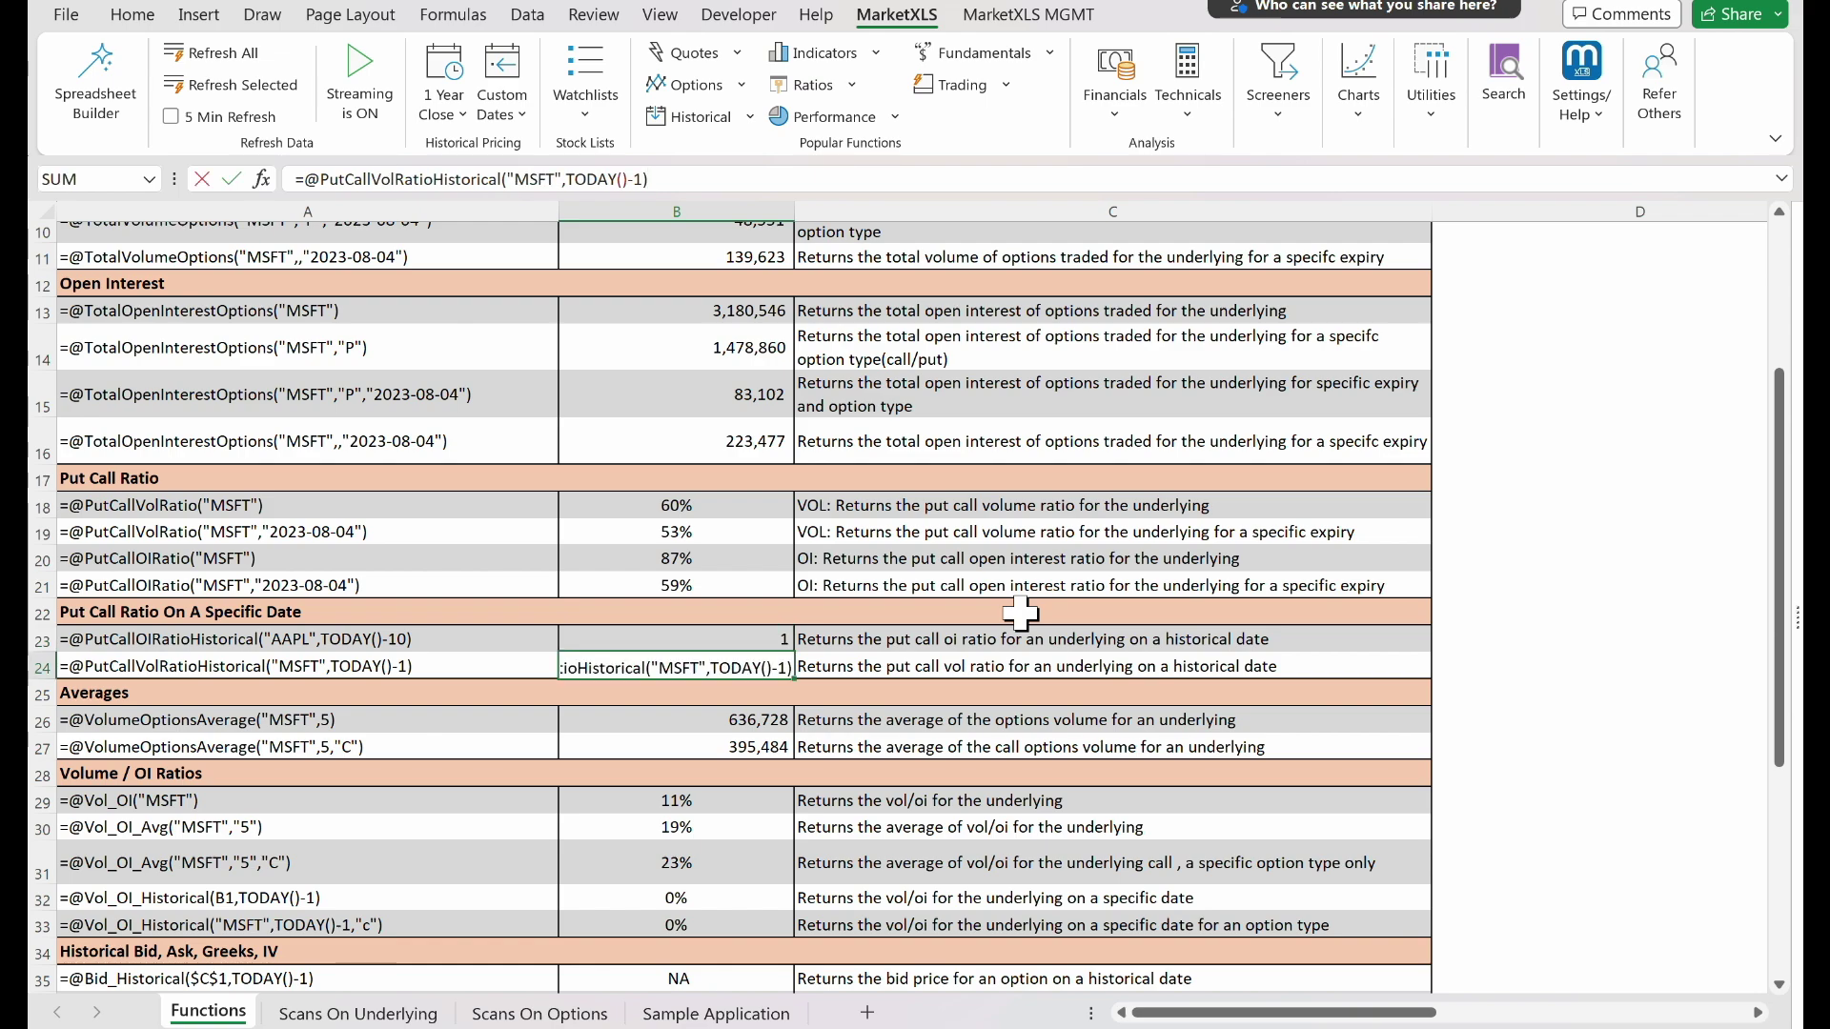
type("0")
key("Return")
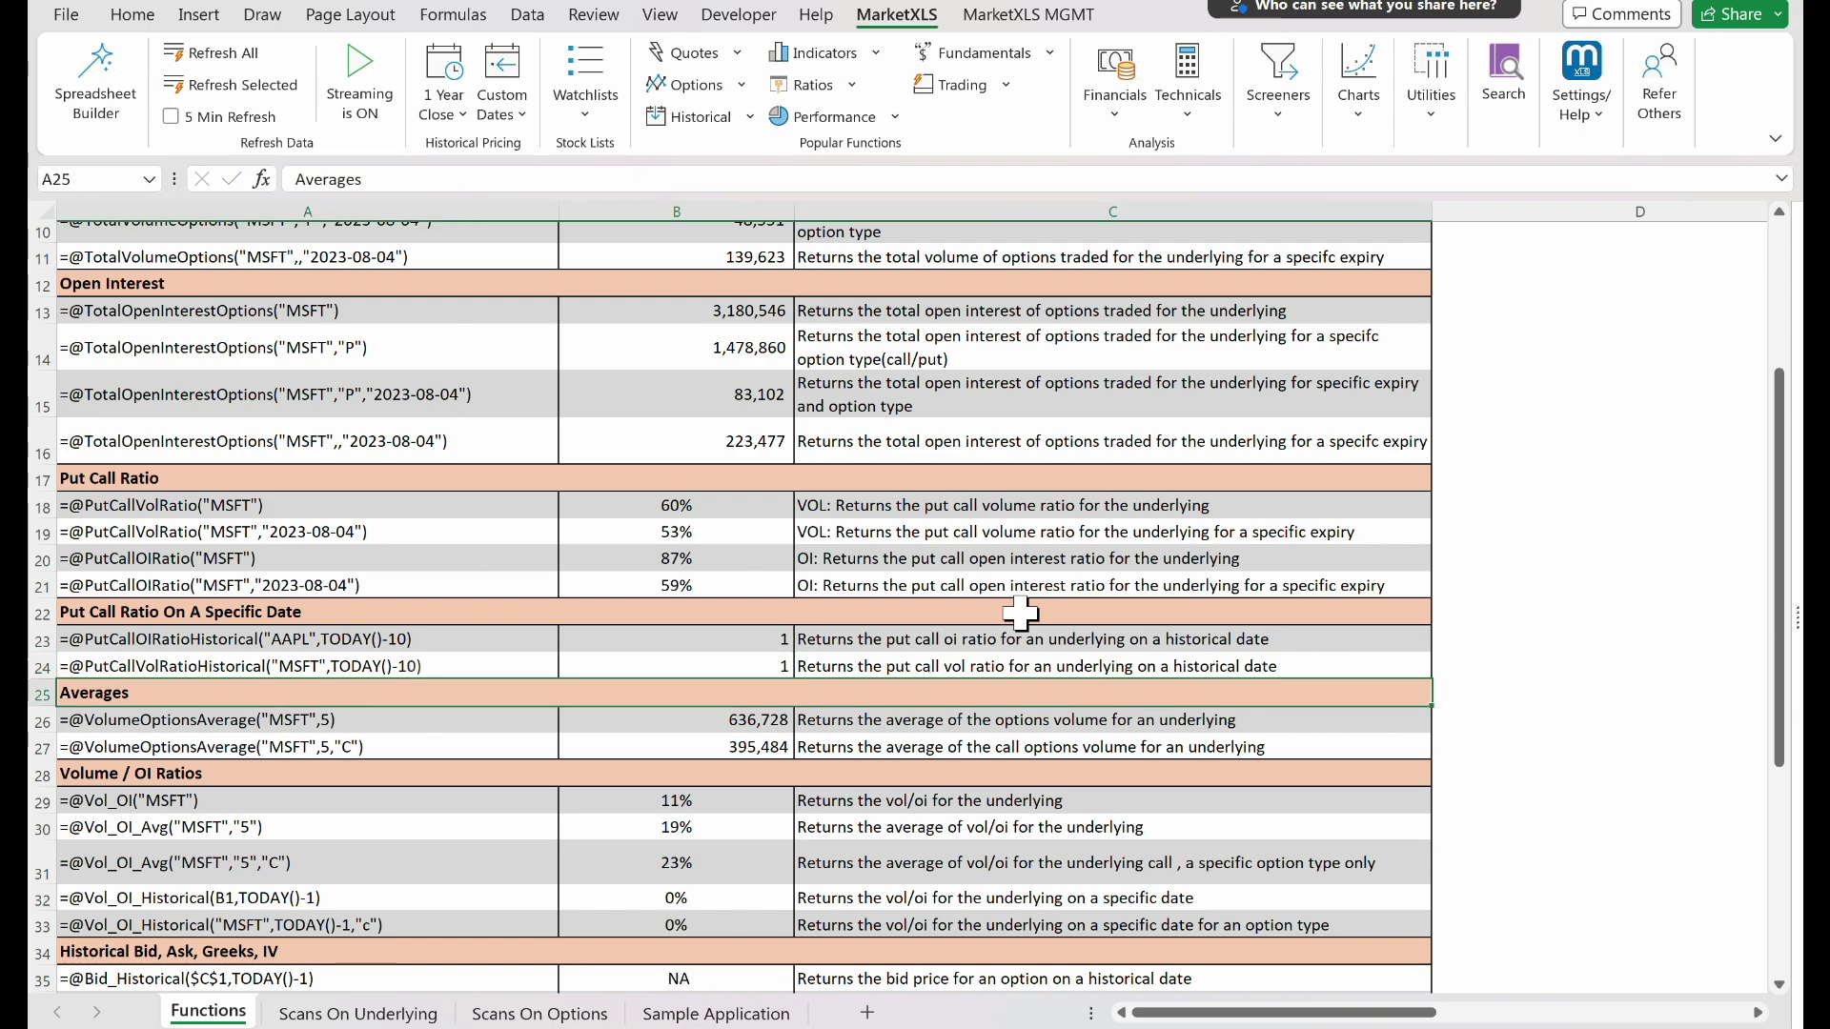
Step: Switch to the Sample Application sheet with MSFT volume and put/call ratios by expiration
left_click(581, 1016)
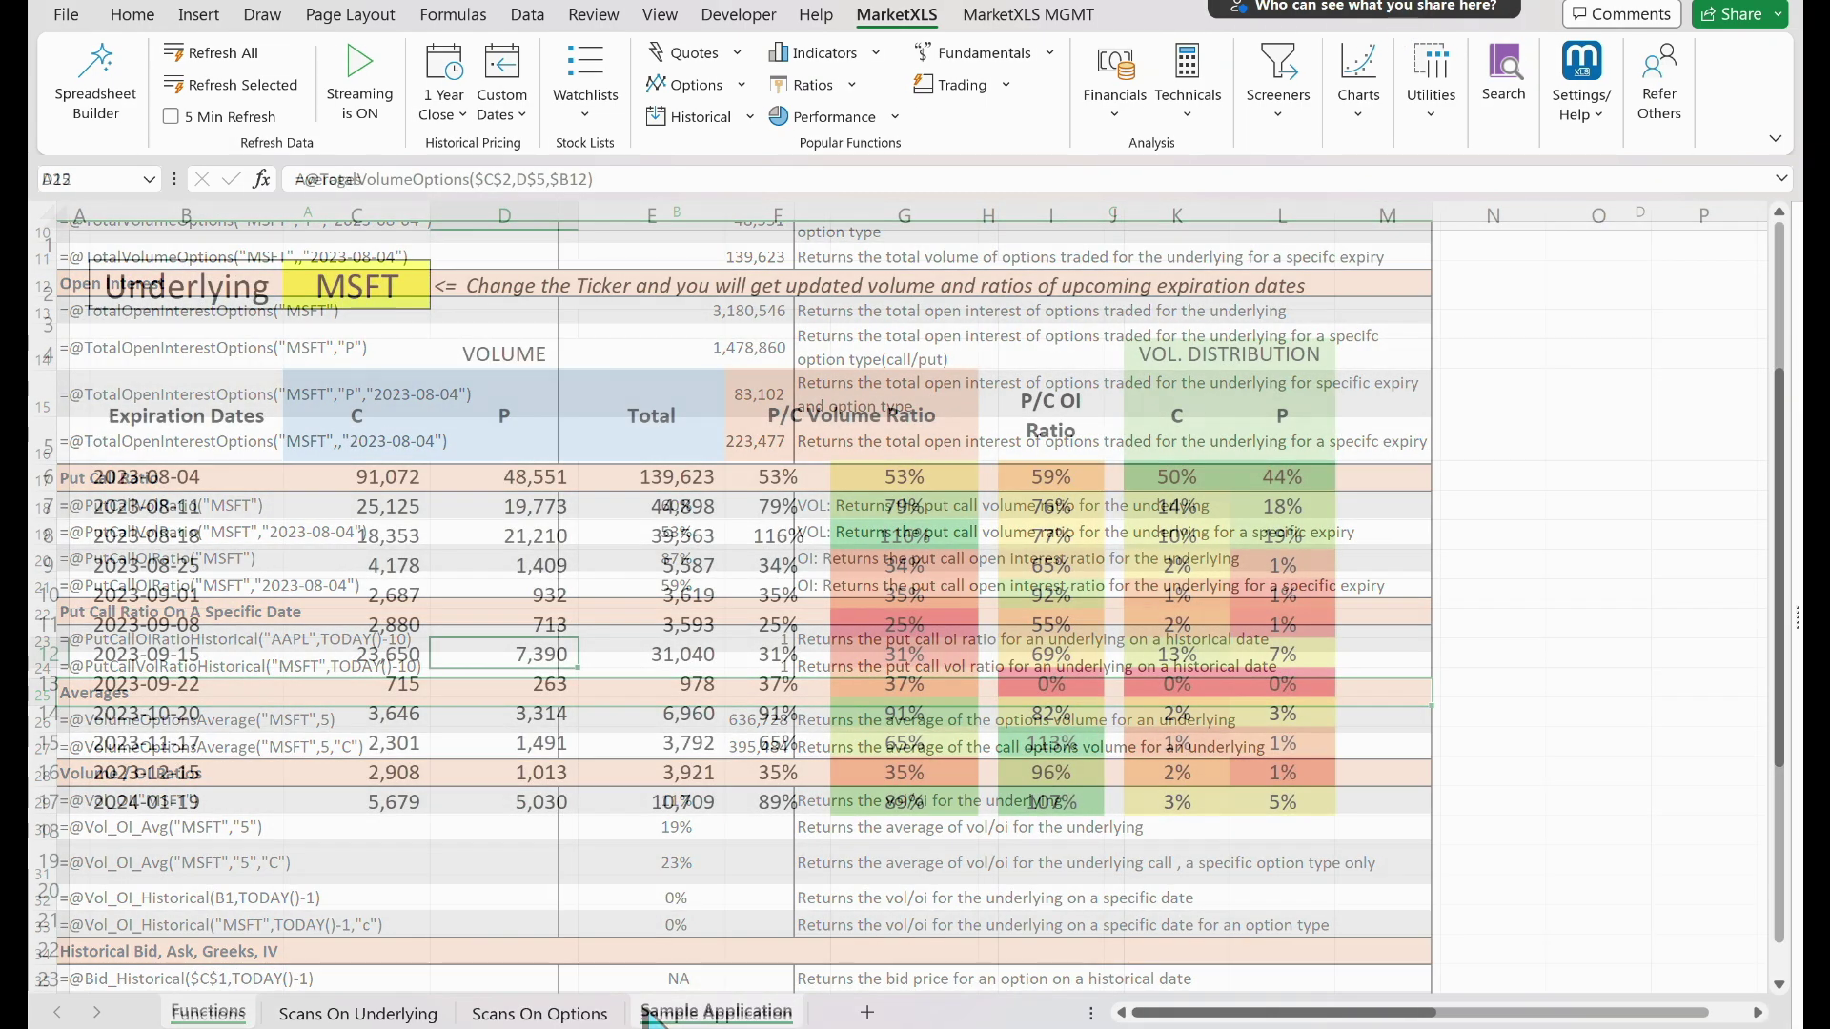